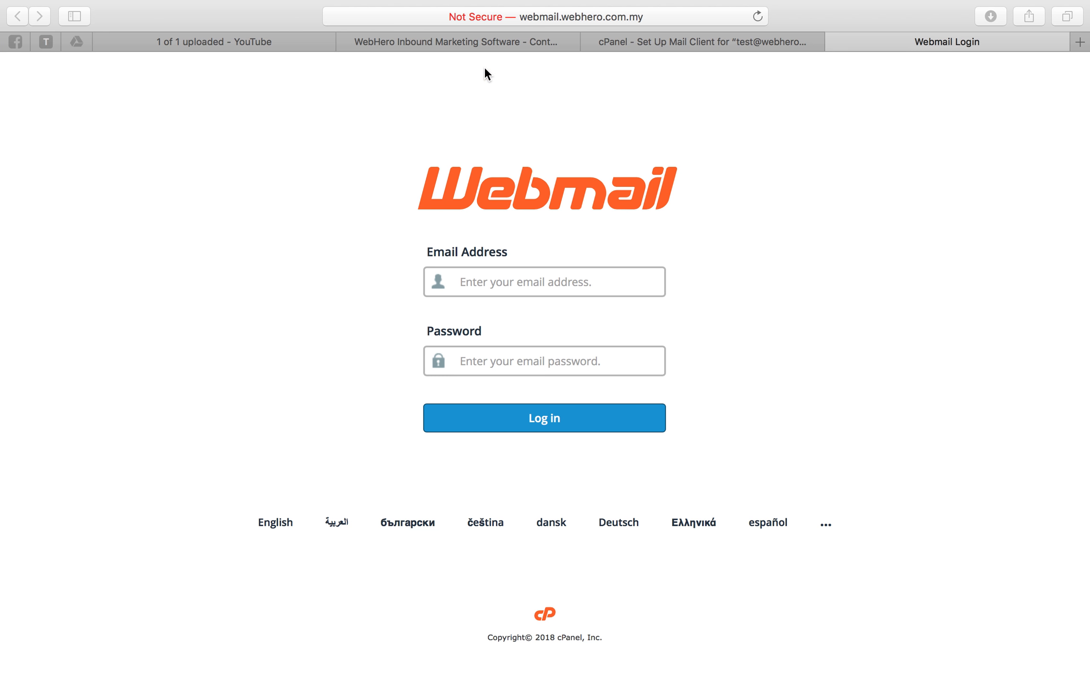
Load the cPanel webmail login page from the webmail. address.
click(533, 18)
text(webmail.)
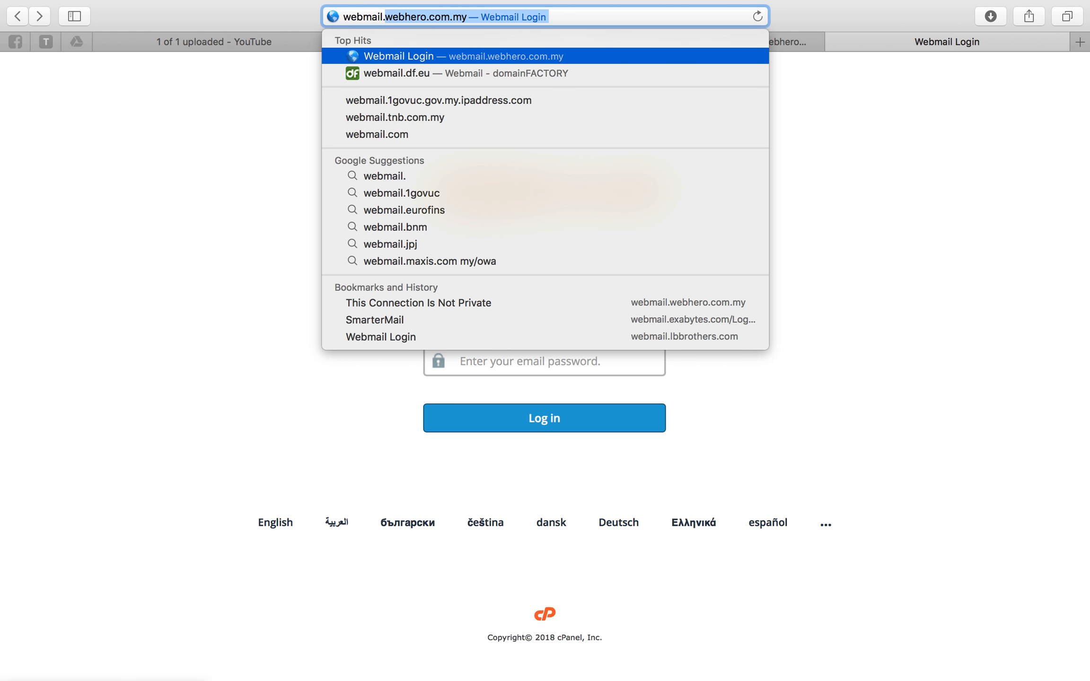
key(Return)
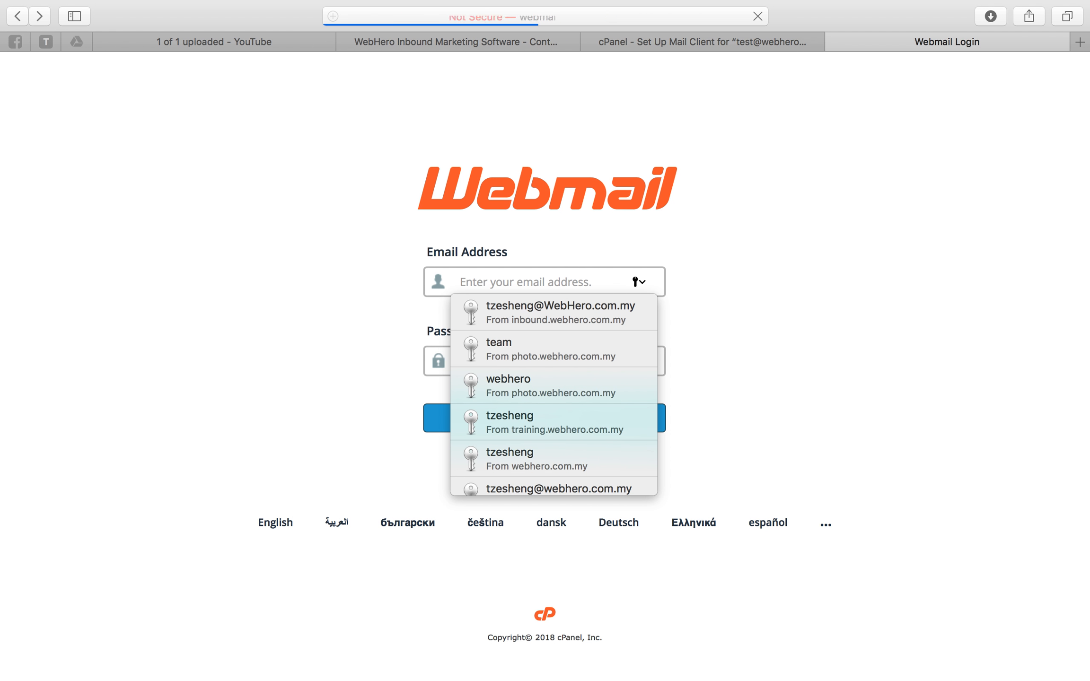
click(526, 17)
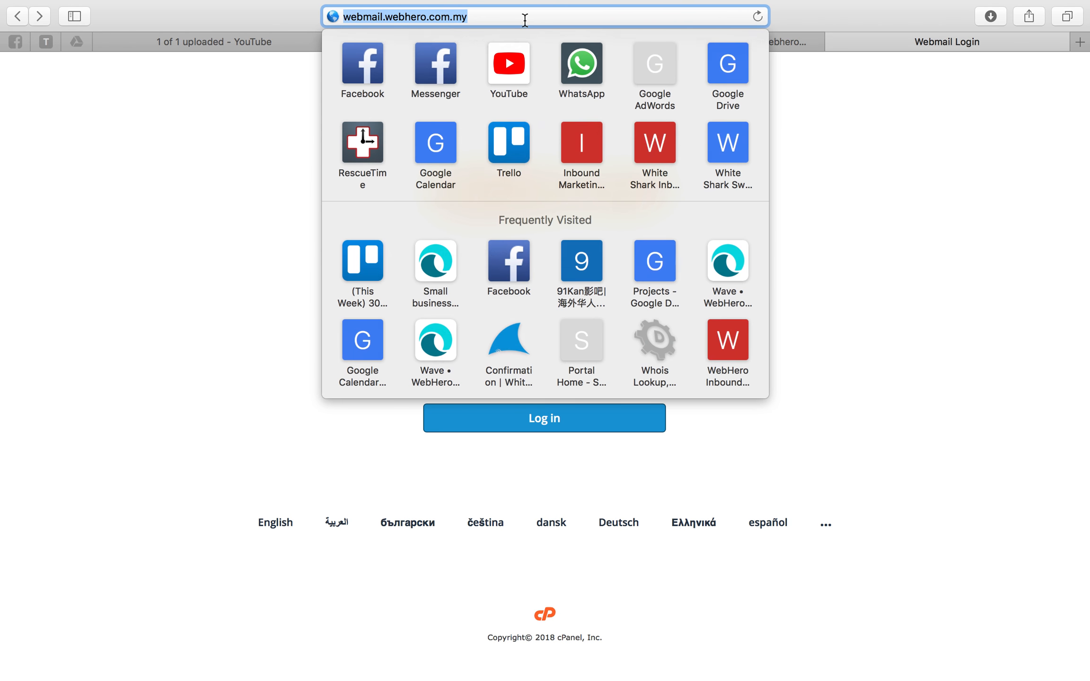
click(517, 105)
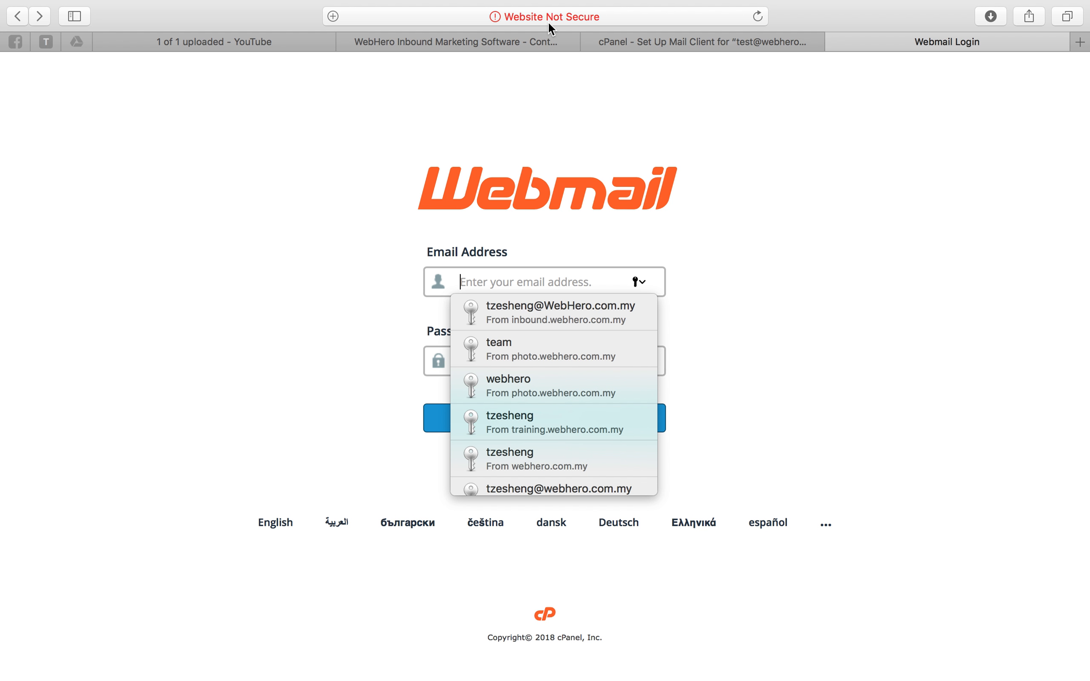
Enter the test mailbox's webhero.com.my address, correcting the domain to lowercase.
click(900, 271)
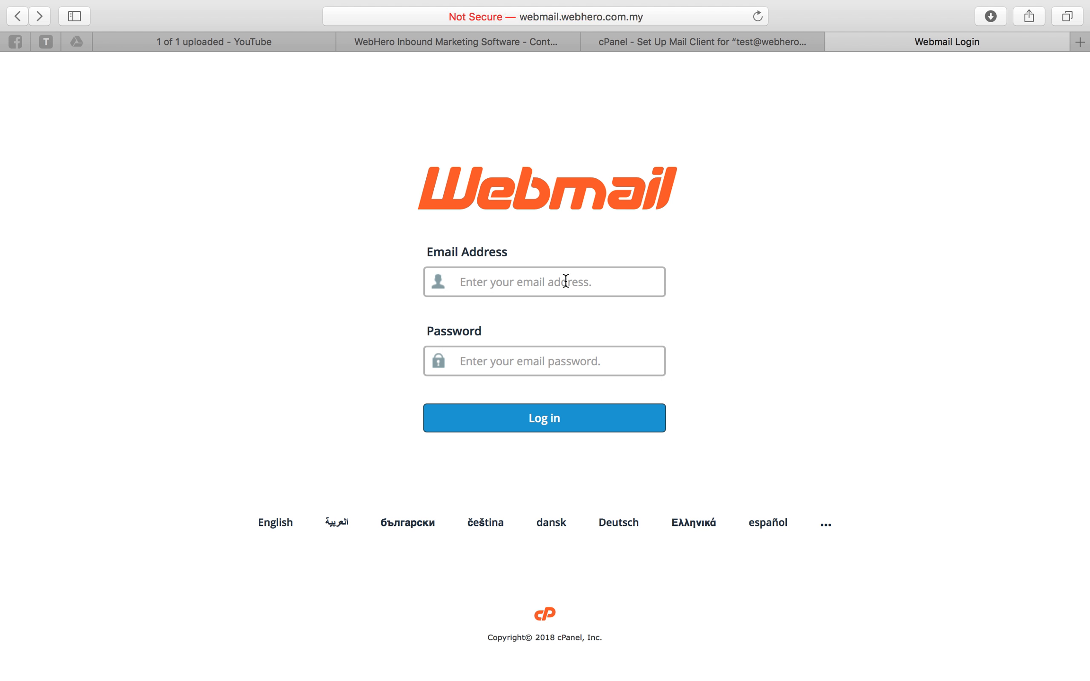
click(536, 289)
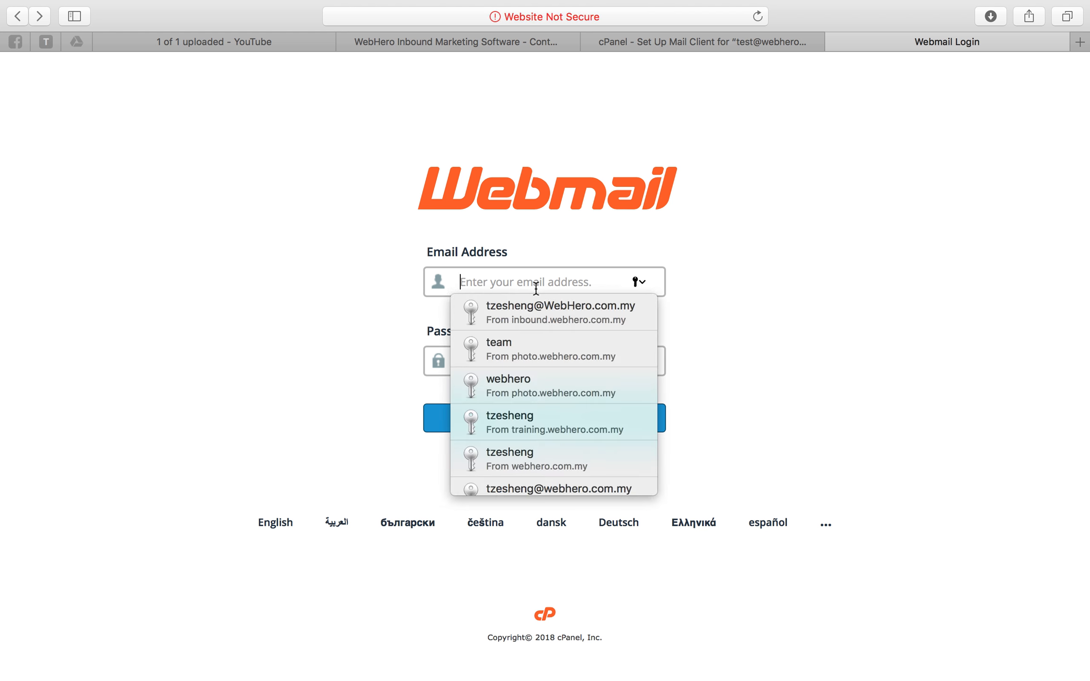
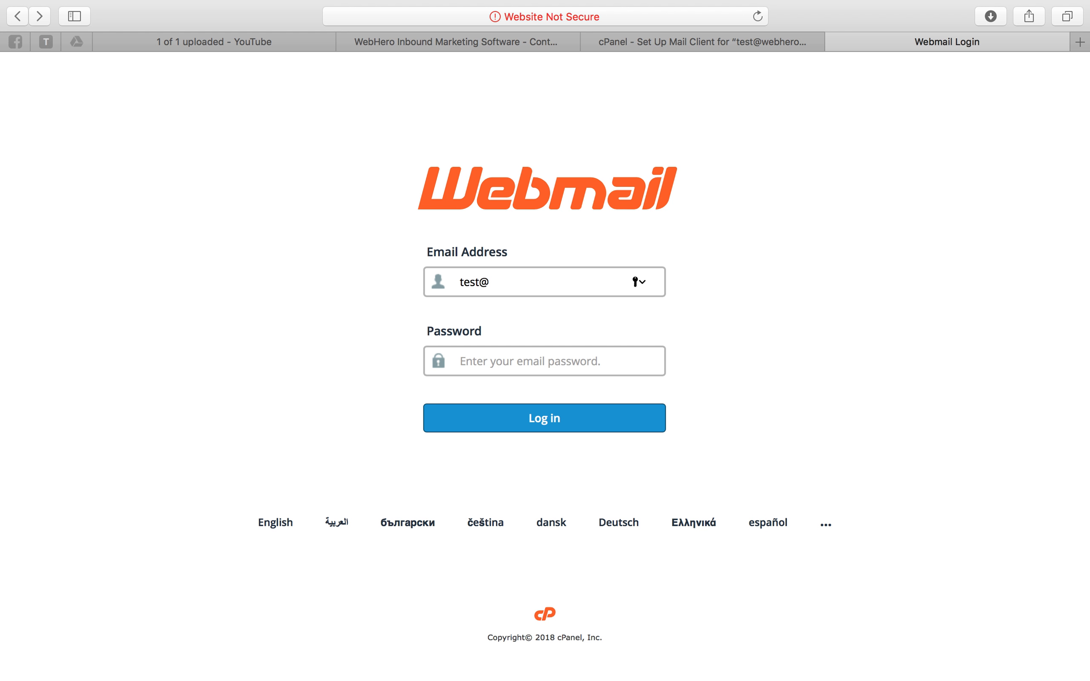
click(503, 282)
key(BackSpace)
text(w)
key(Right)
key(Right)
key(Right)
key(BackSpace)
text(h)
Copy the mailbox password from the saved note and paste it into Password.
click(489, 360)
key(ctrl+Up)
click(470, 374)
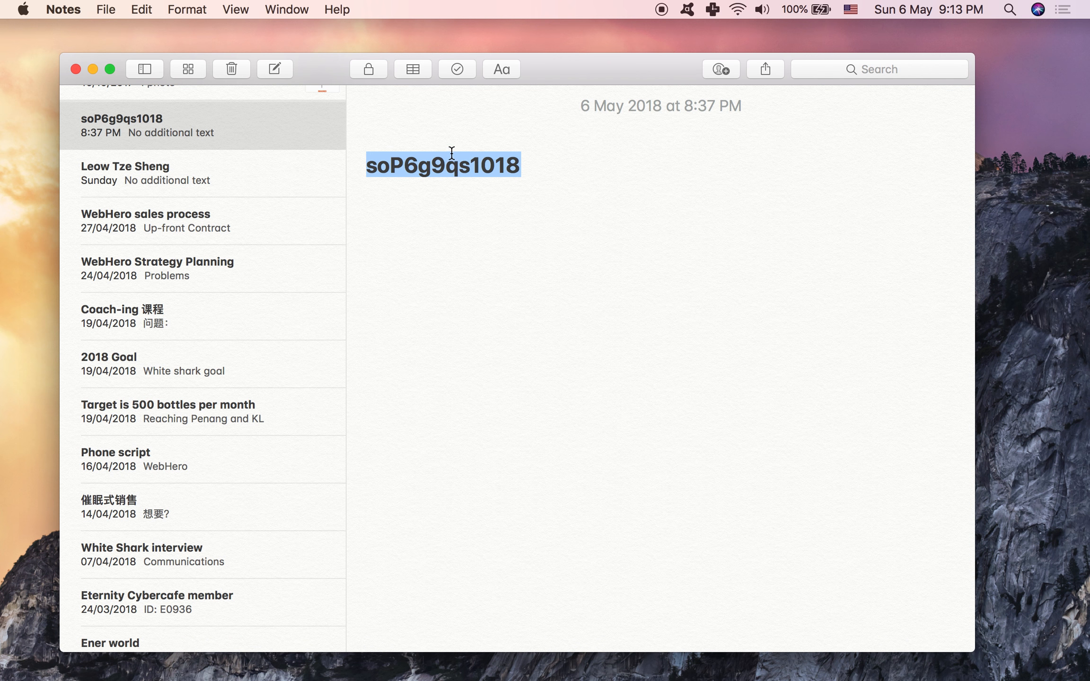
right_click(451, 161)
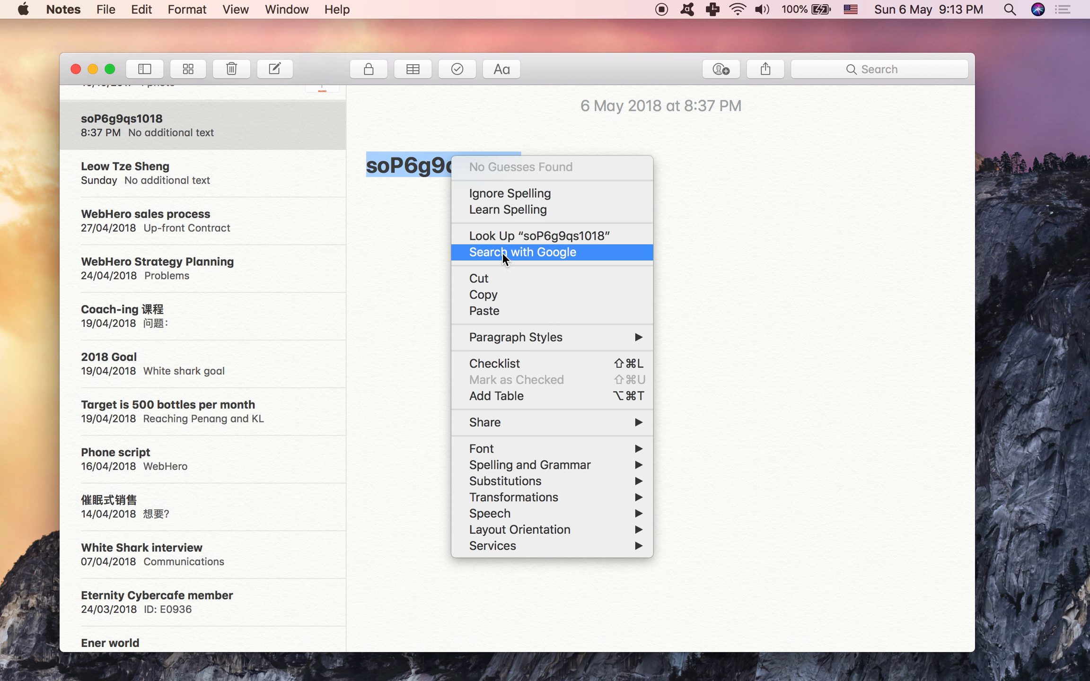
click(508, 295)
key(super+Tab)
key(ctrl+Right)
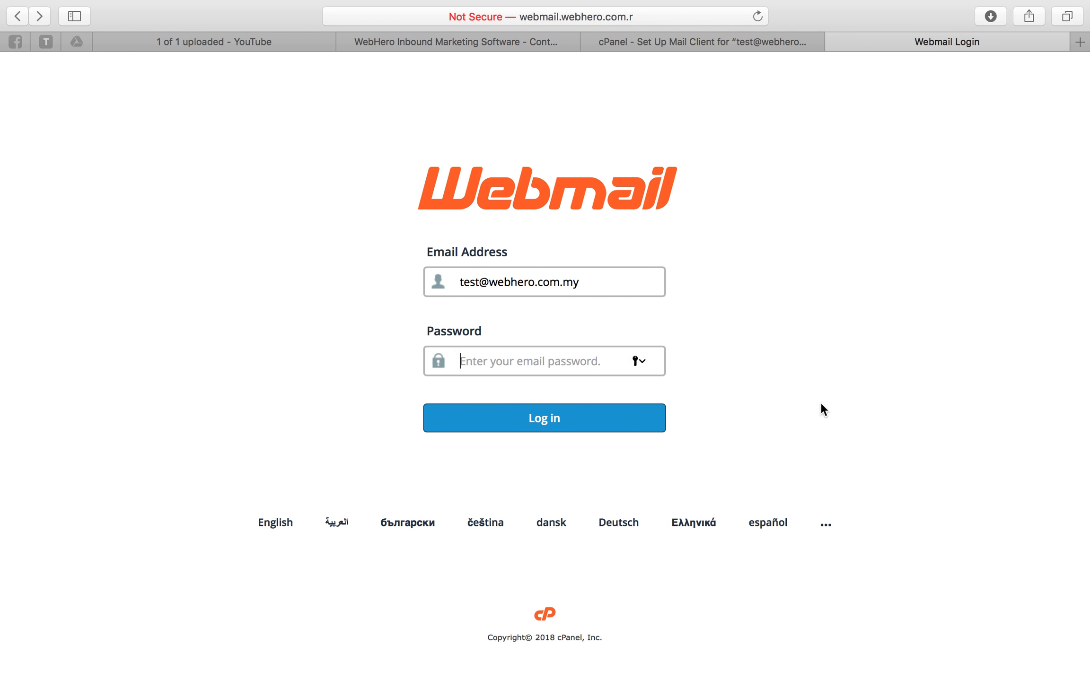
key(super+v)
Log in to webmail and open the mailbox in Horde, reaching its empty Inbox.
click(540, 423)
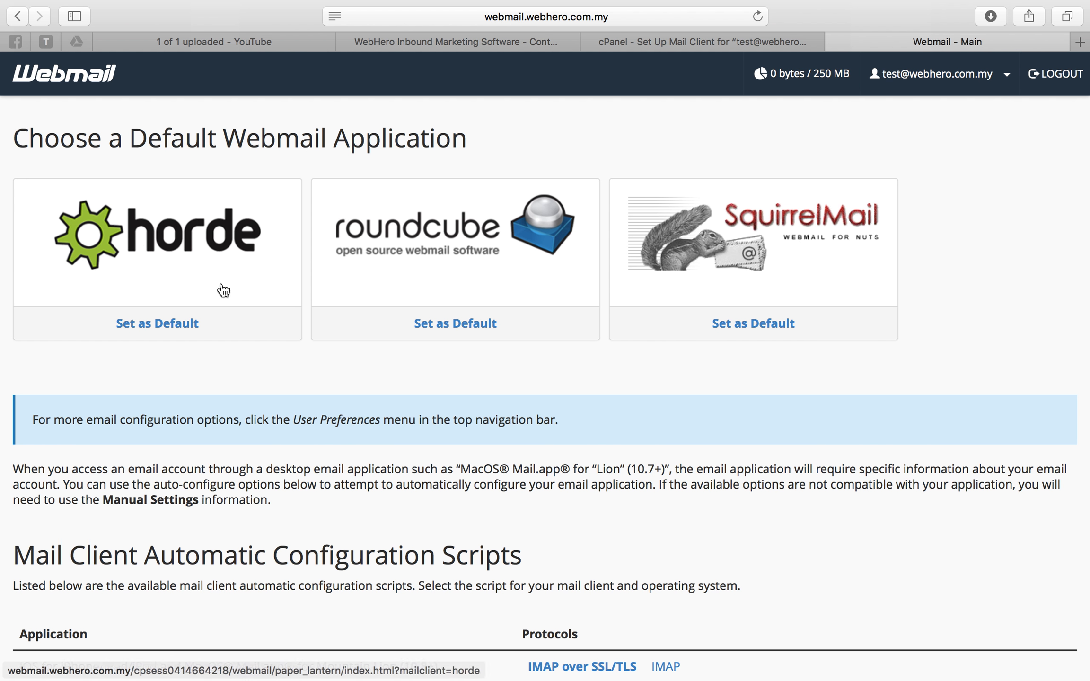
click(185, 277)
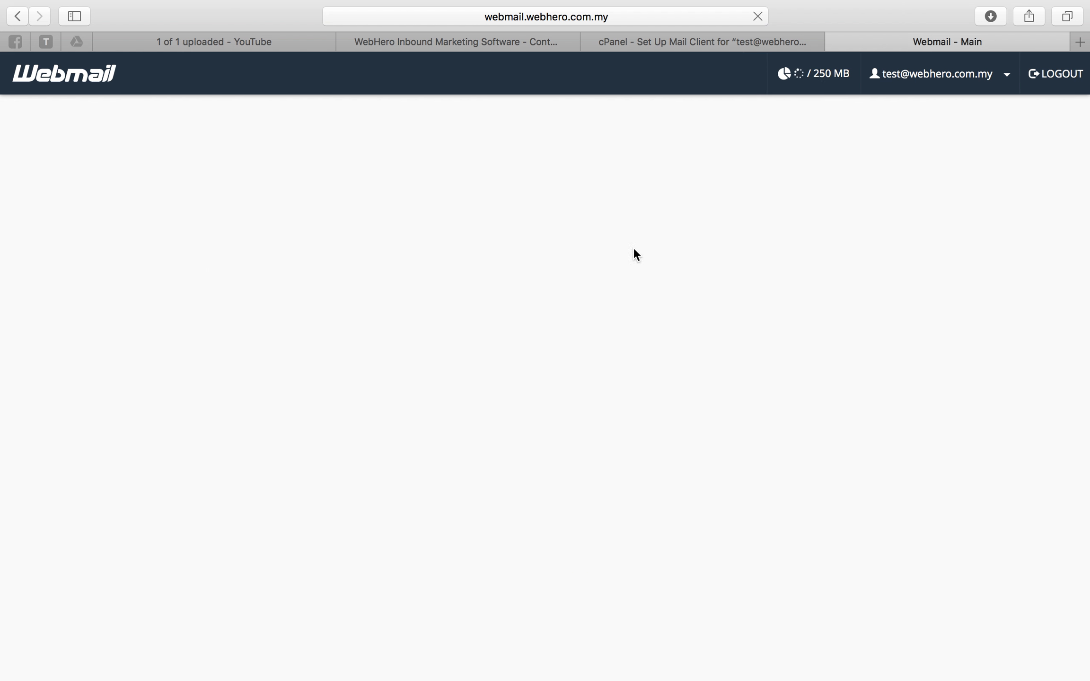
click(15, 14)
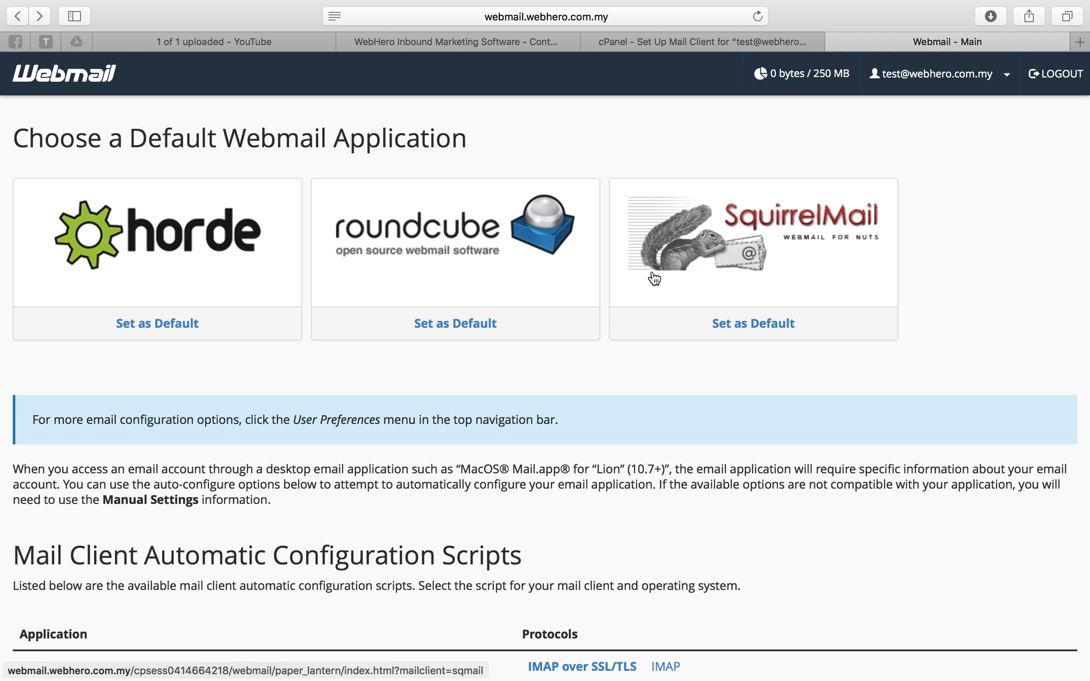
click(135, 232)
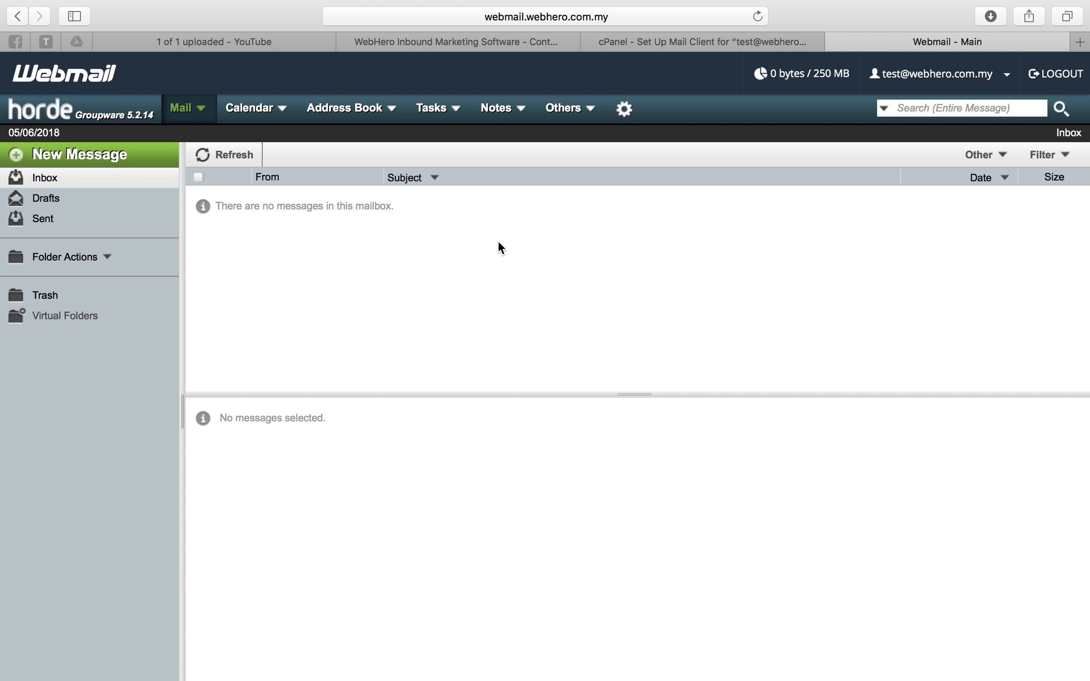
key(ctrl+Up)
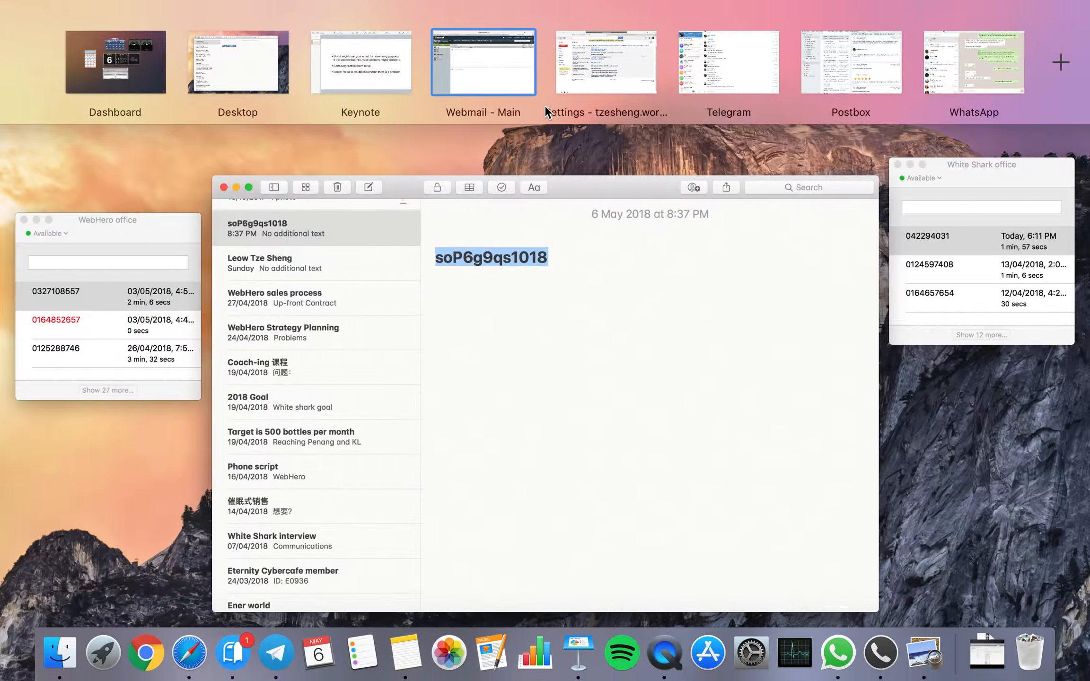
Check cPanel's secure settings (mail.webhero.com.my, POP3 995, SMTP 465), then return to Gmail.
click(507, 75)
click(738, 44)
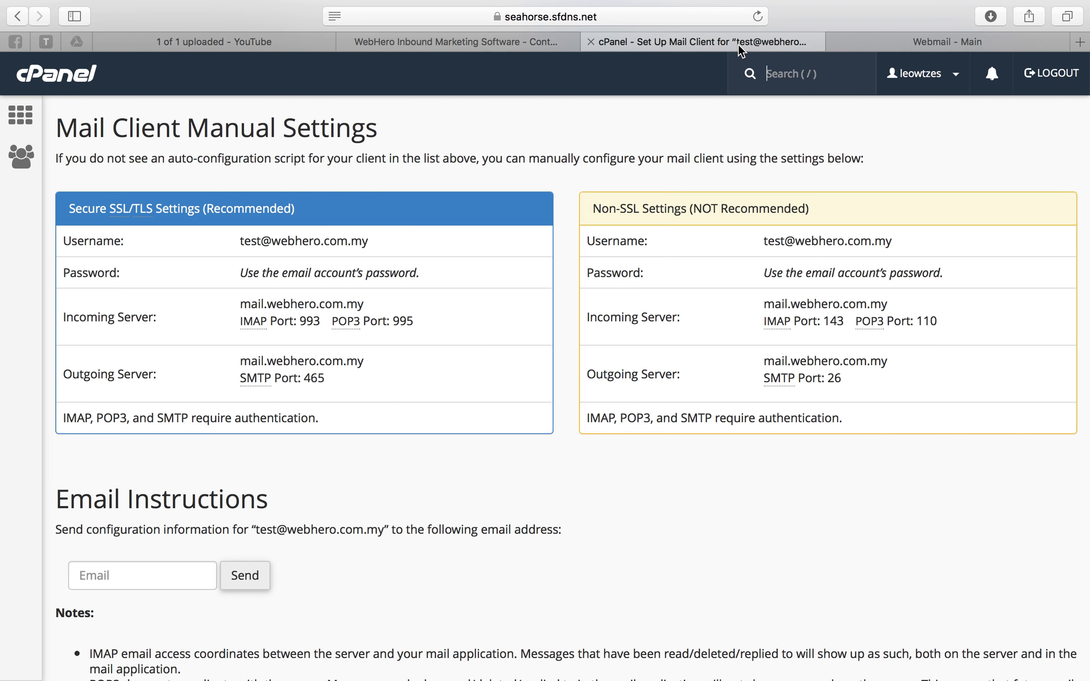
drag(56, 206, 445, 279)
click(444, 279)
key(ctrl+Up)
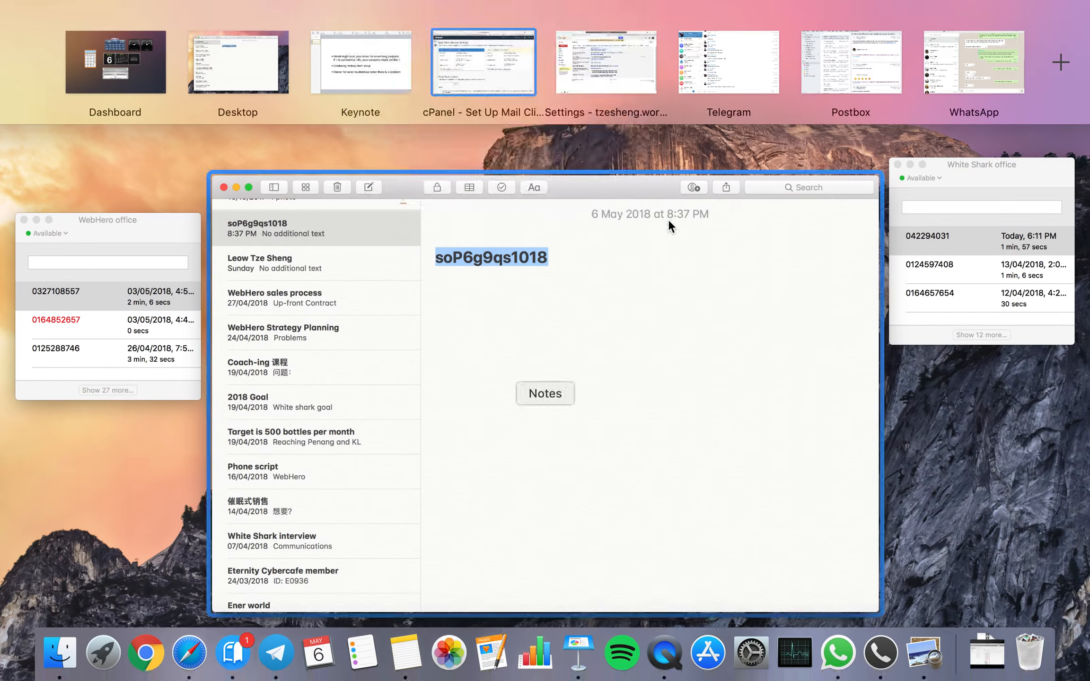
click(608, 69)
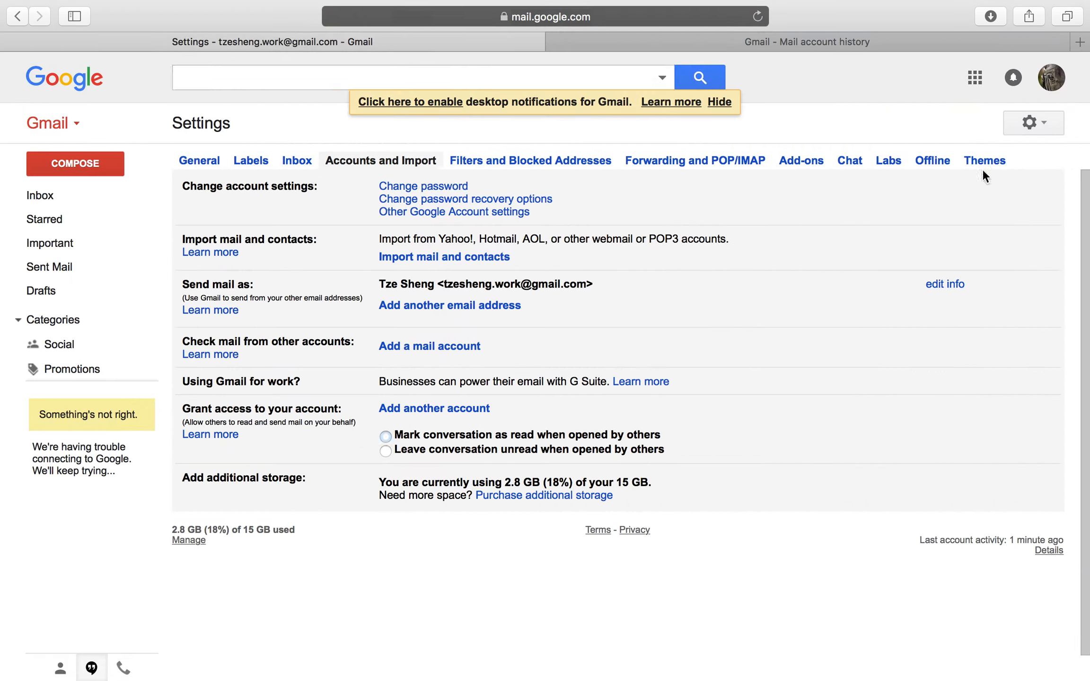
Go to Gmail Settings > Accounts and Import and choose Add a mail account.
click(1031, 121)
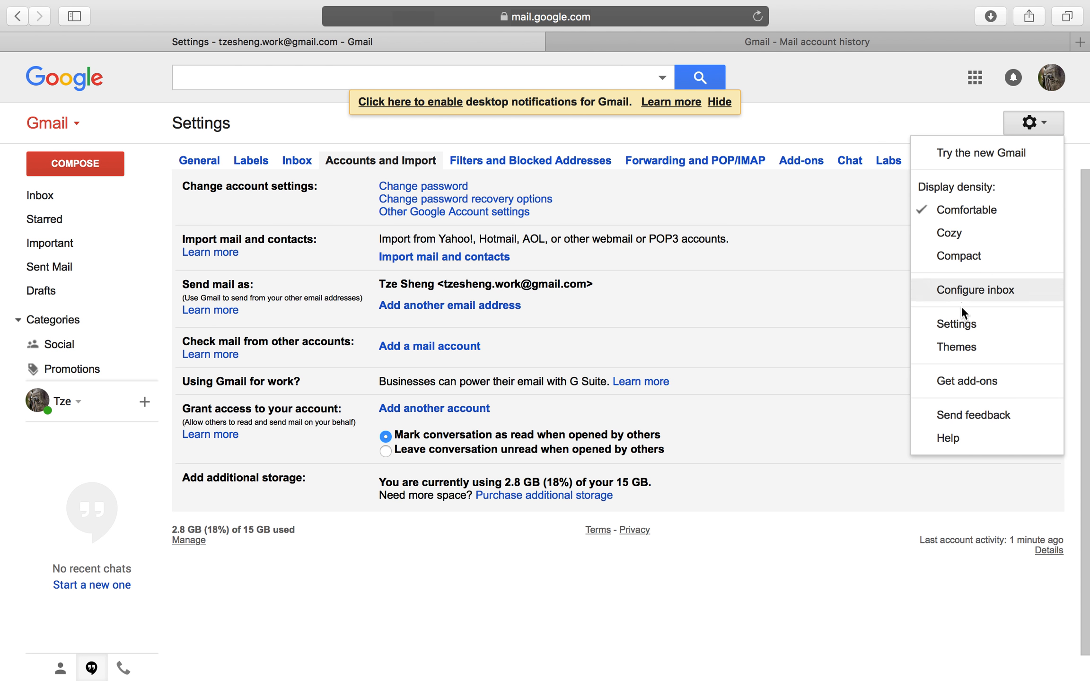
click(965, 322)
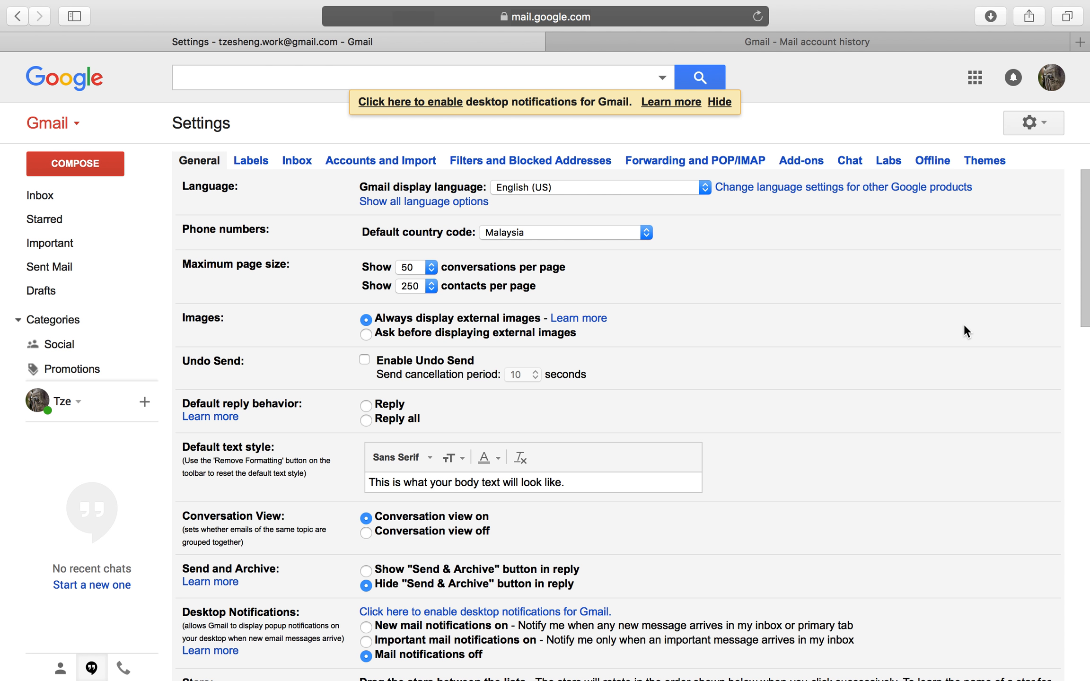
click(381, 163)
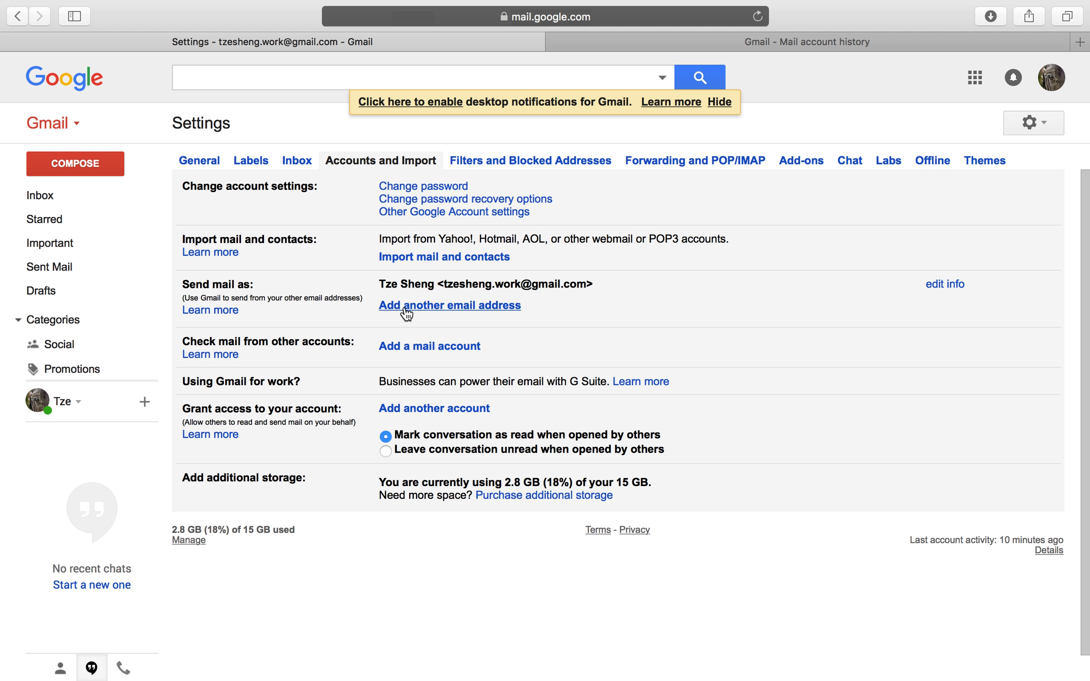
click(424, 348)
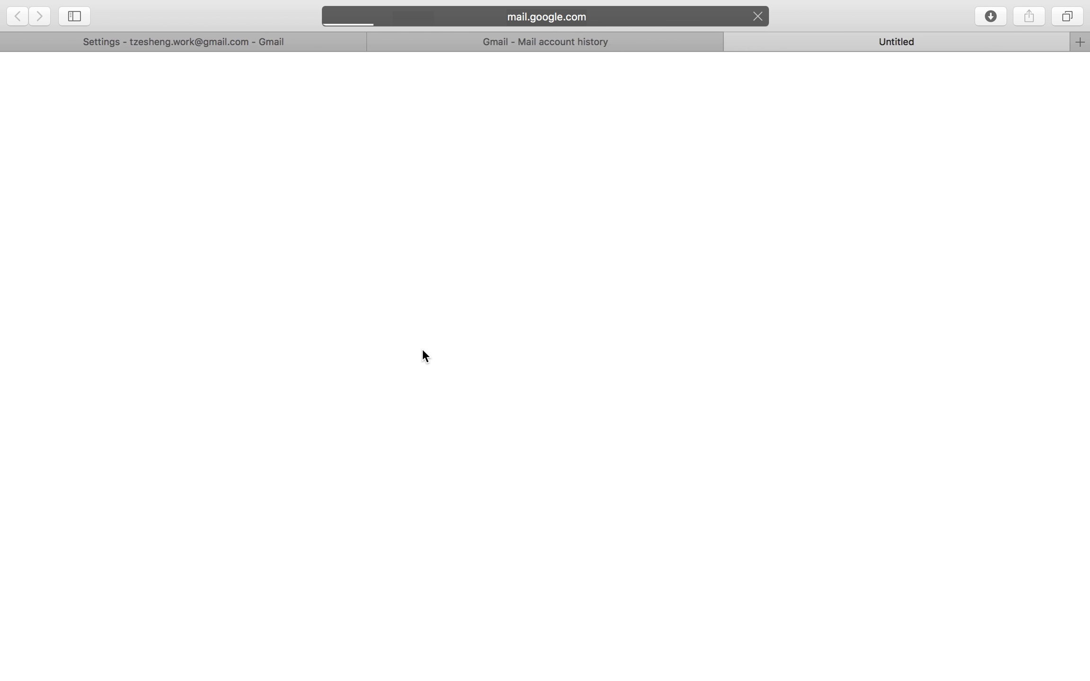
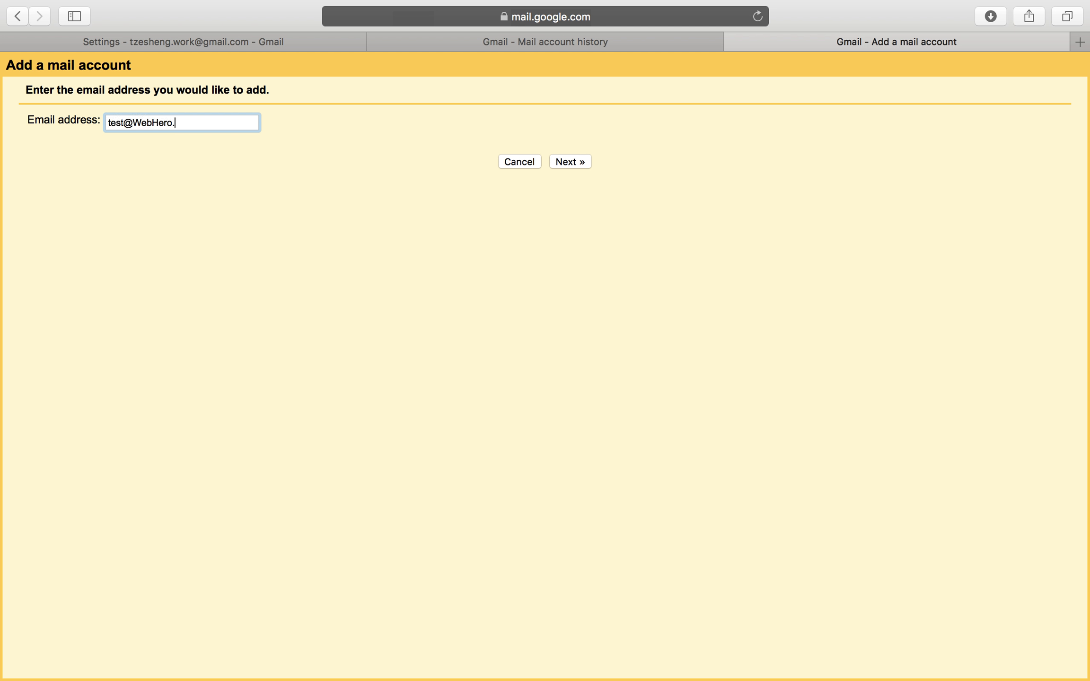
Enter the test mailbox's lowercase webhero.com.my address and choose POP3 import.
click(140, 123)
key(BackSpace)
text(w)
key(Delete)
text(h)
click(575, 161)
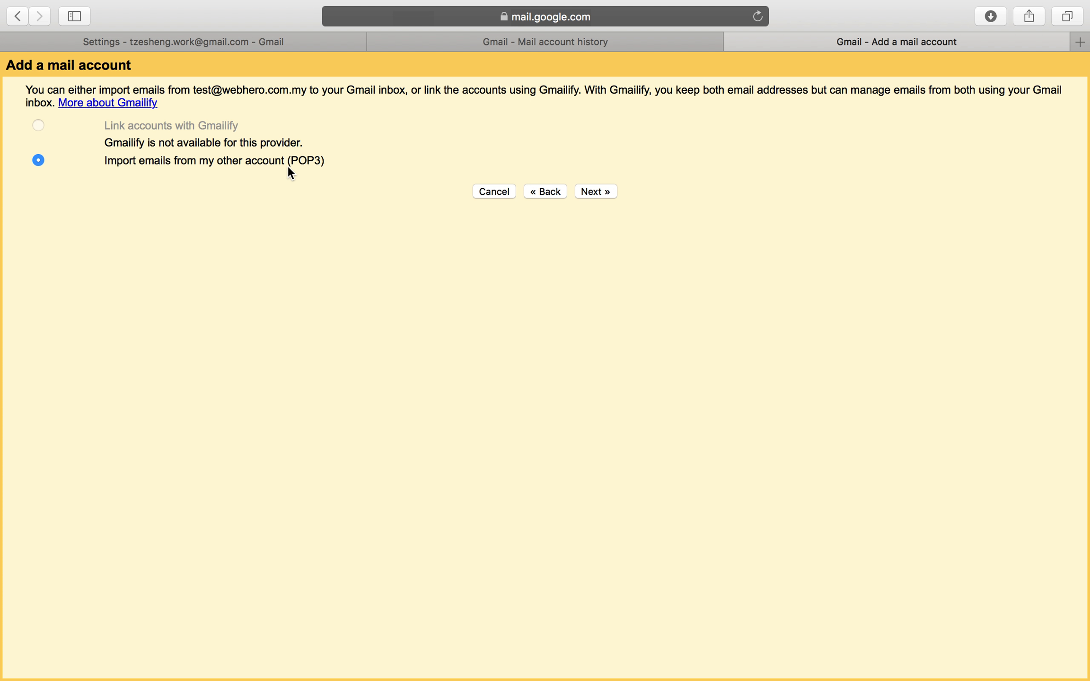
click(595, 192)
Complete the Username as the full lowercase webhero.com.my address.
click(169, 143)
text(@)
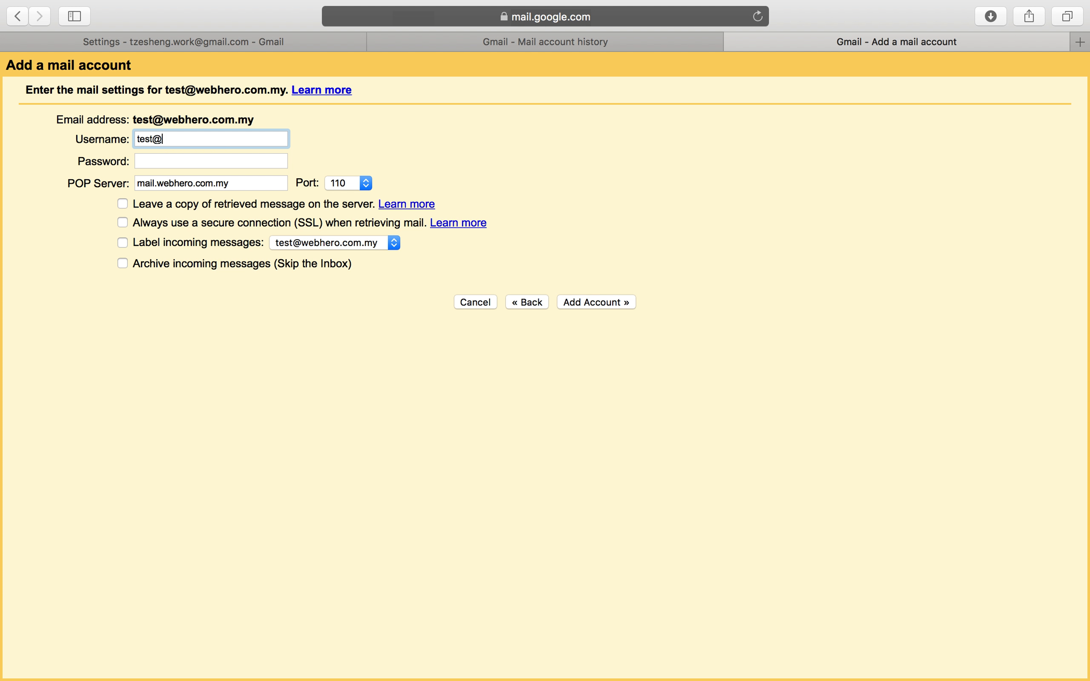
text(WebHero.com.my)
click(170, 139)
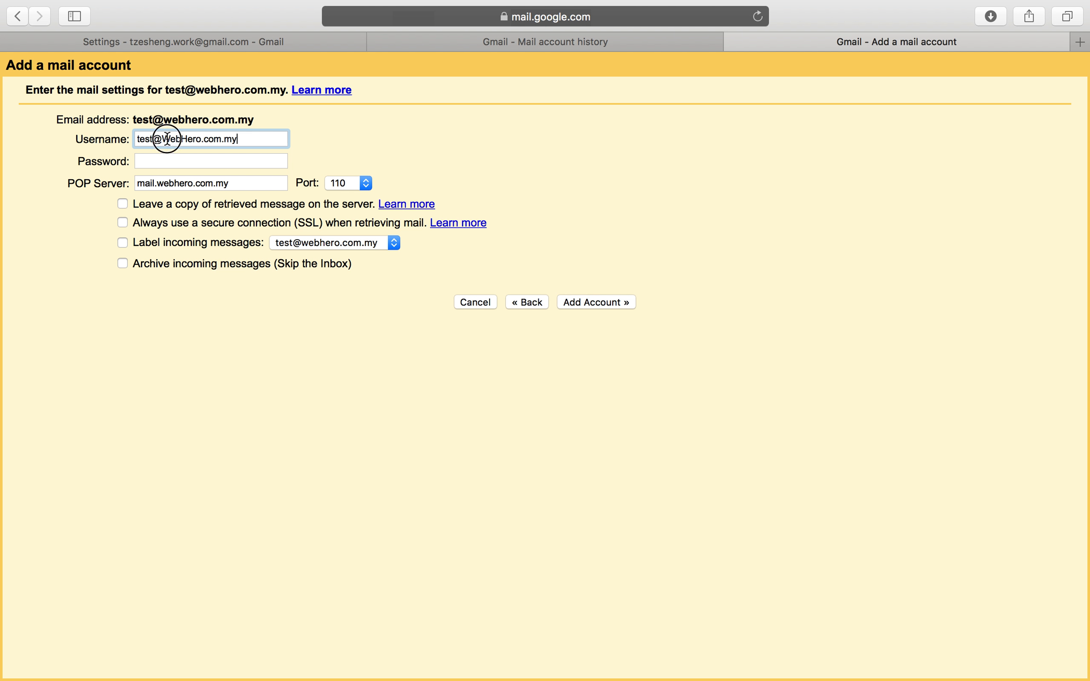
key(BackSpace)
text(w)
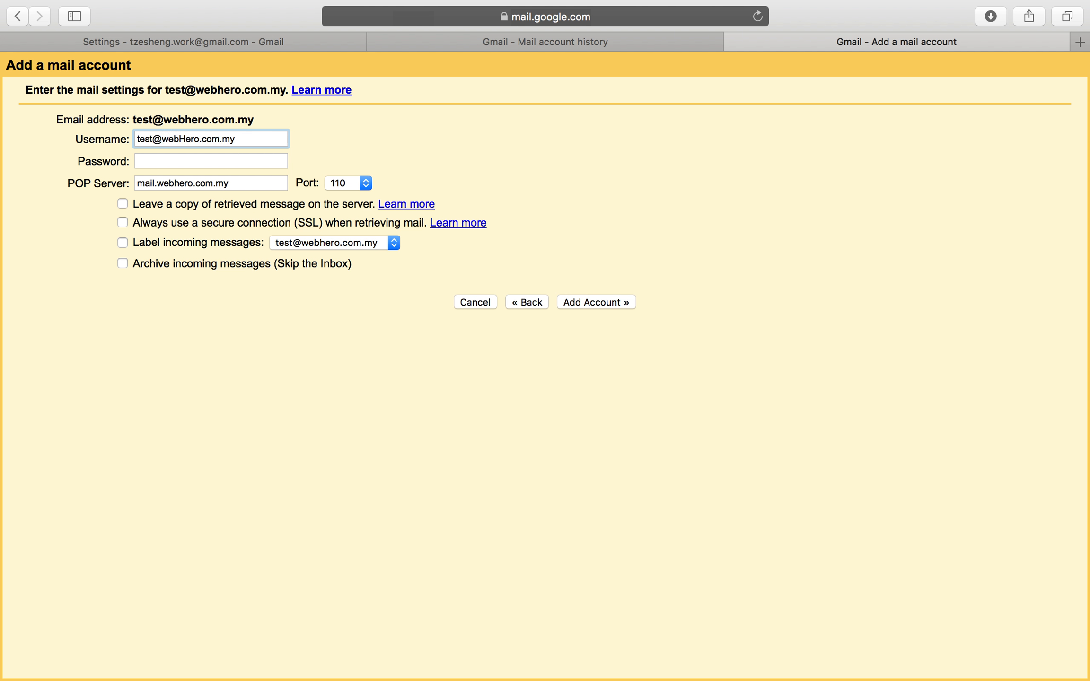
key(Right)
key(Right)
key(Right)
key(BackSpace)
text(h)
Paste the mailbox password into Password and check it, then show the Port choices.
click(183, 162)
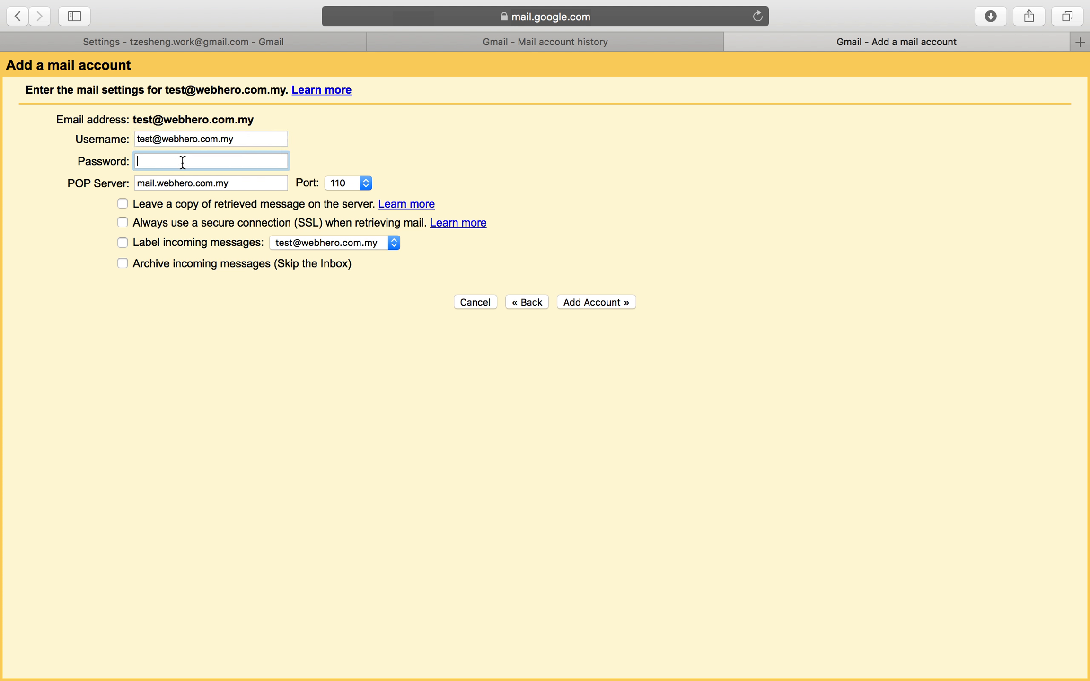
key(super+v)
key(super+space)
key(super+v)
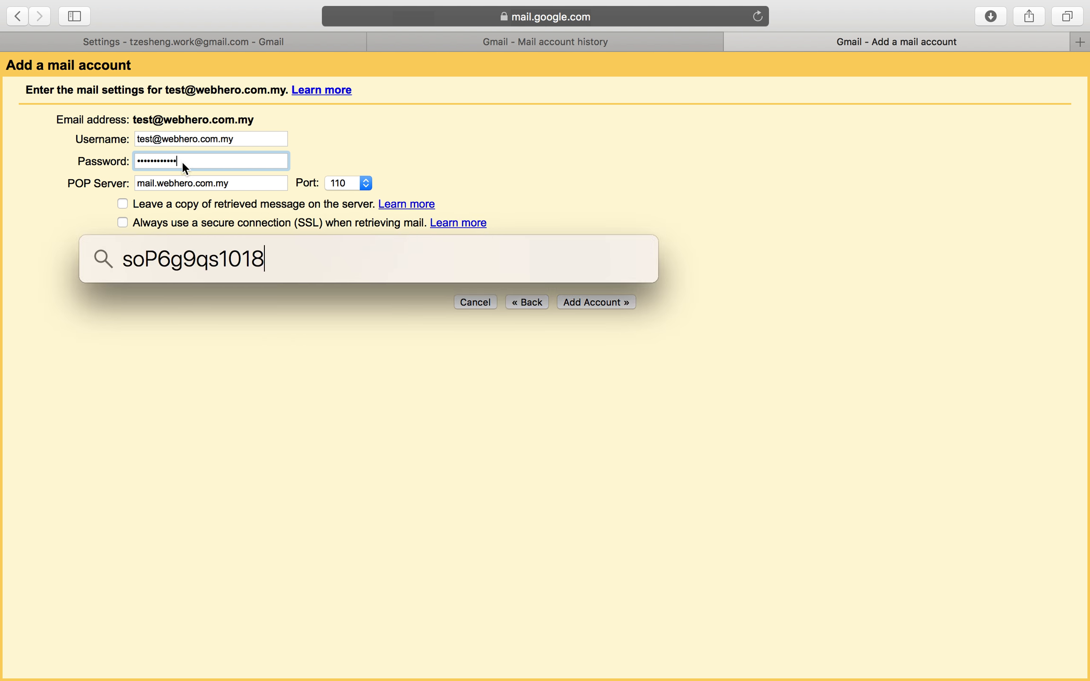
key(Escape)
key(super+a)
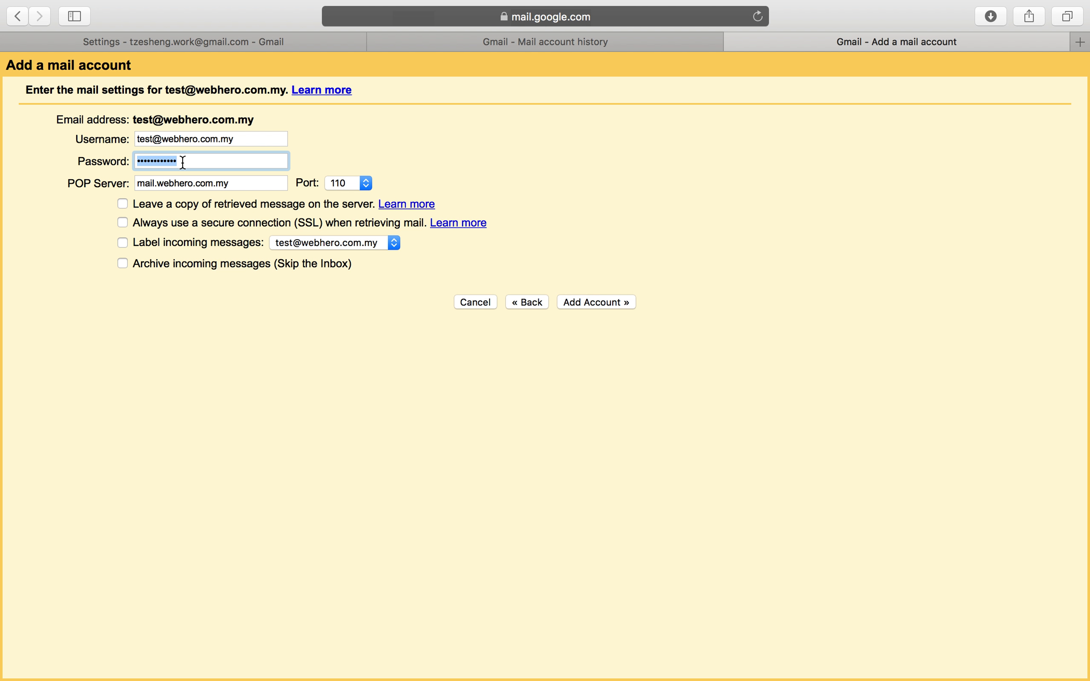
click(358, 185)
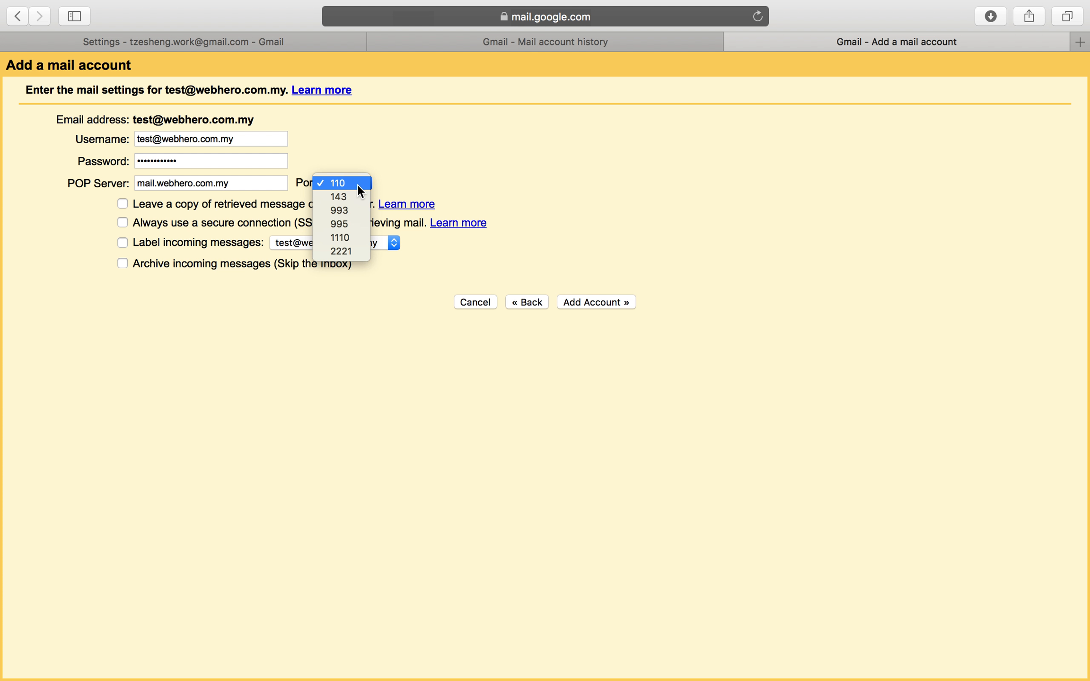
key(ctrl+Left)
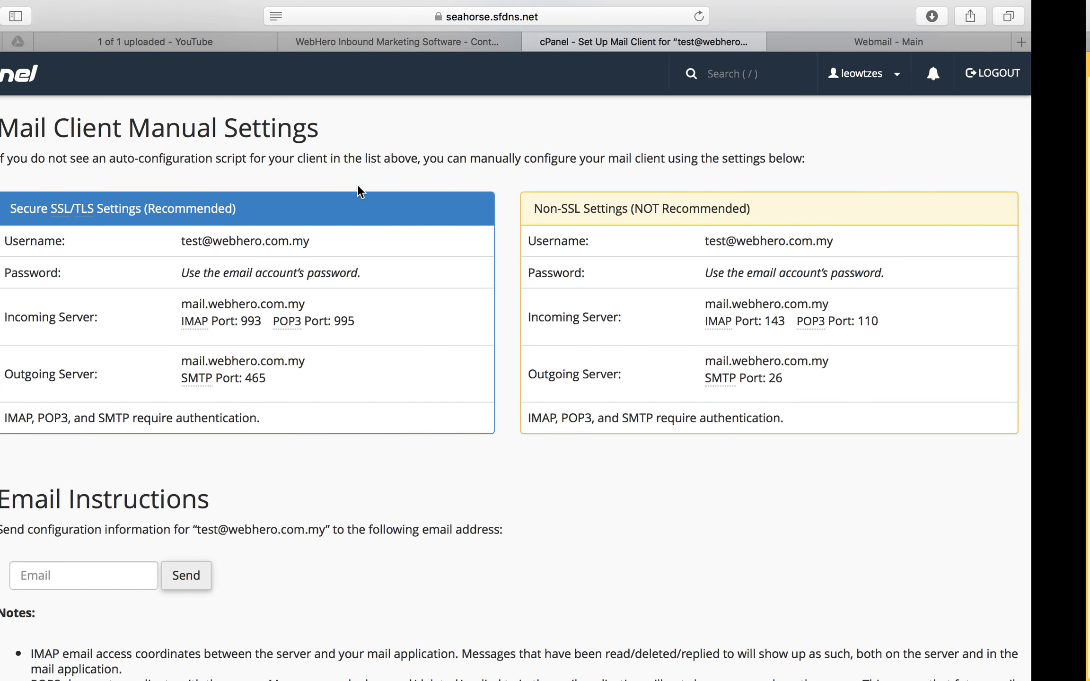
double_click(400, 321)
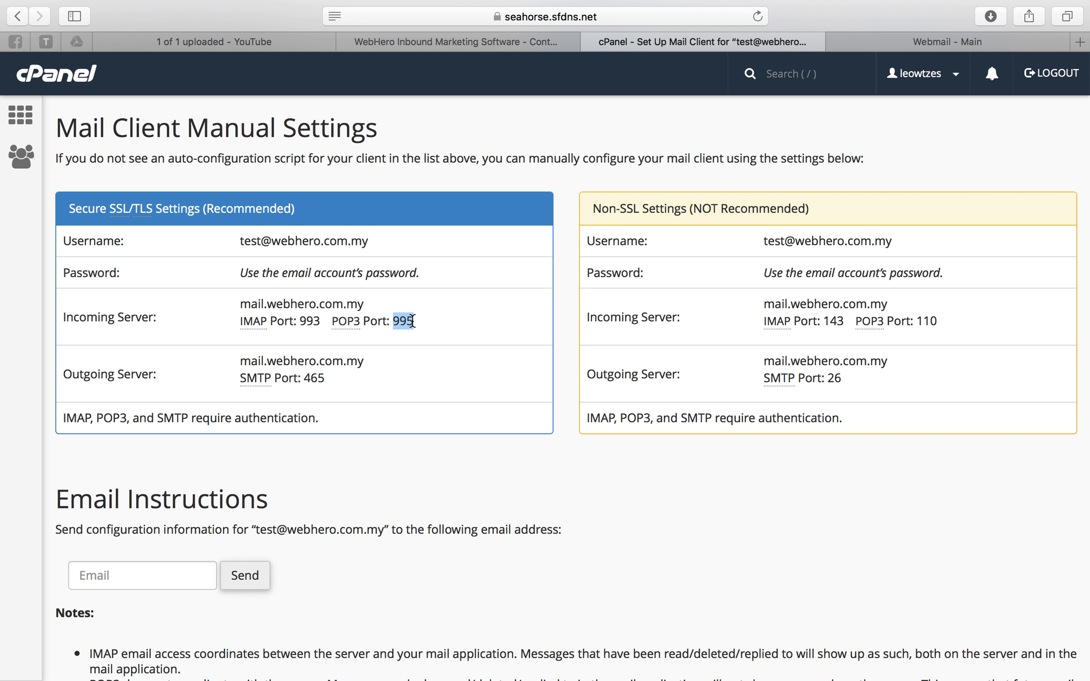
Set the POP port to 995, enable SSL, and label incoming messages.
key(ctrl+Right)
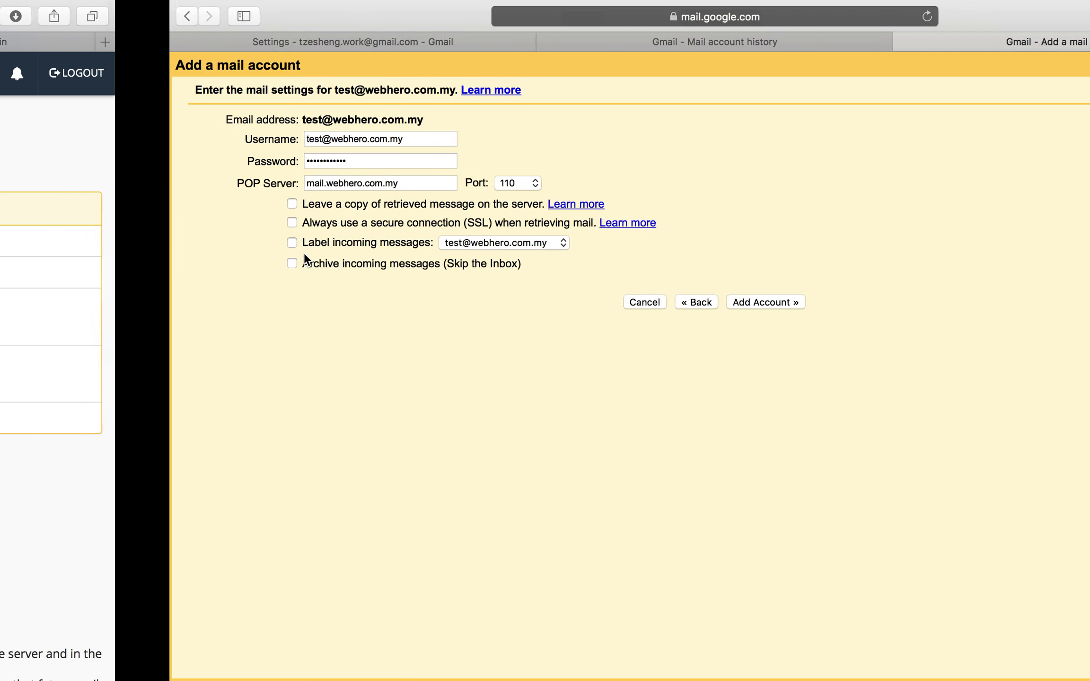
click(366, 184)
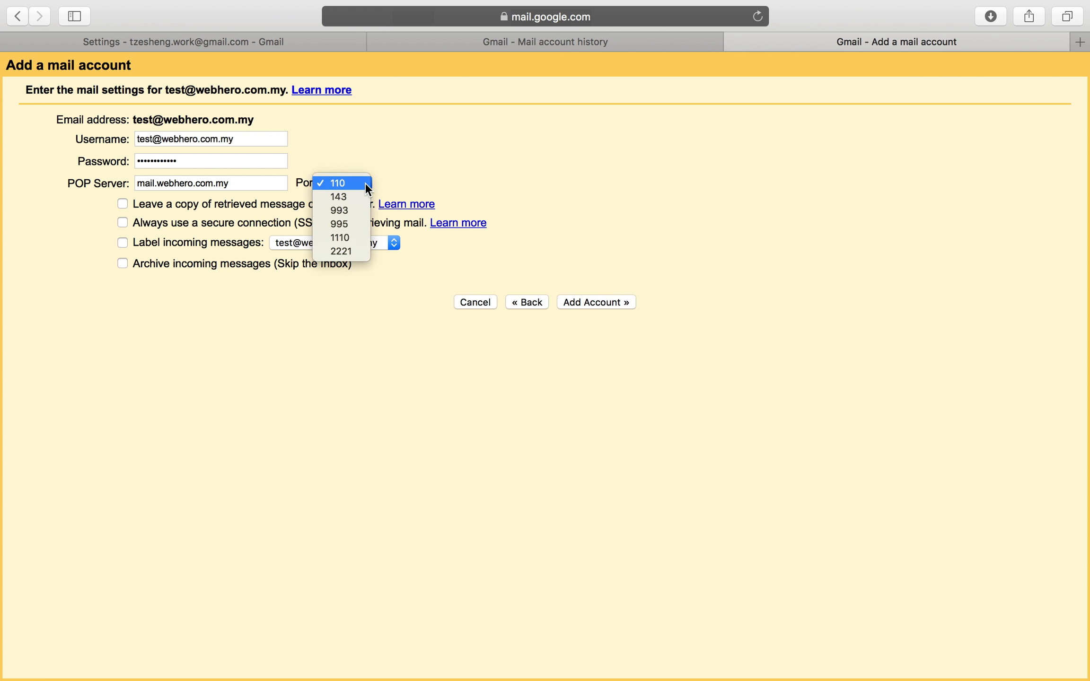
click(355, 224)
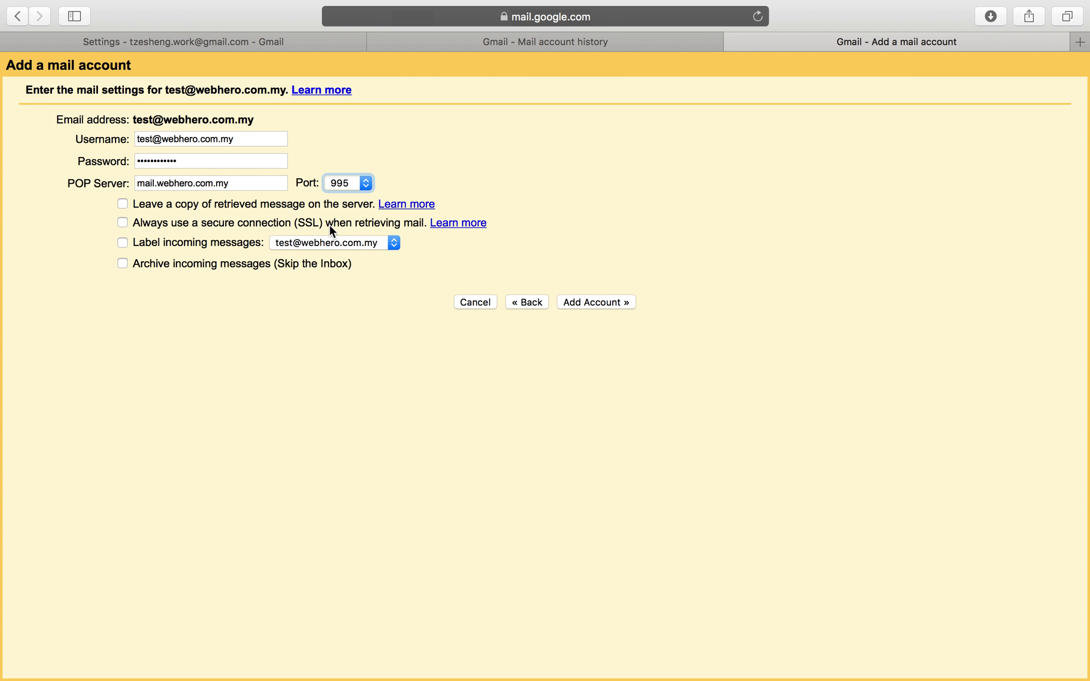
click(176, 224)
click(175, 246)
triple_click(144, 186)
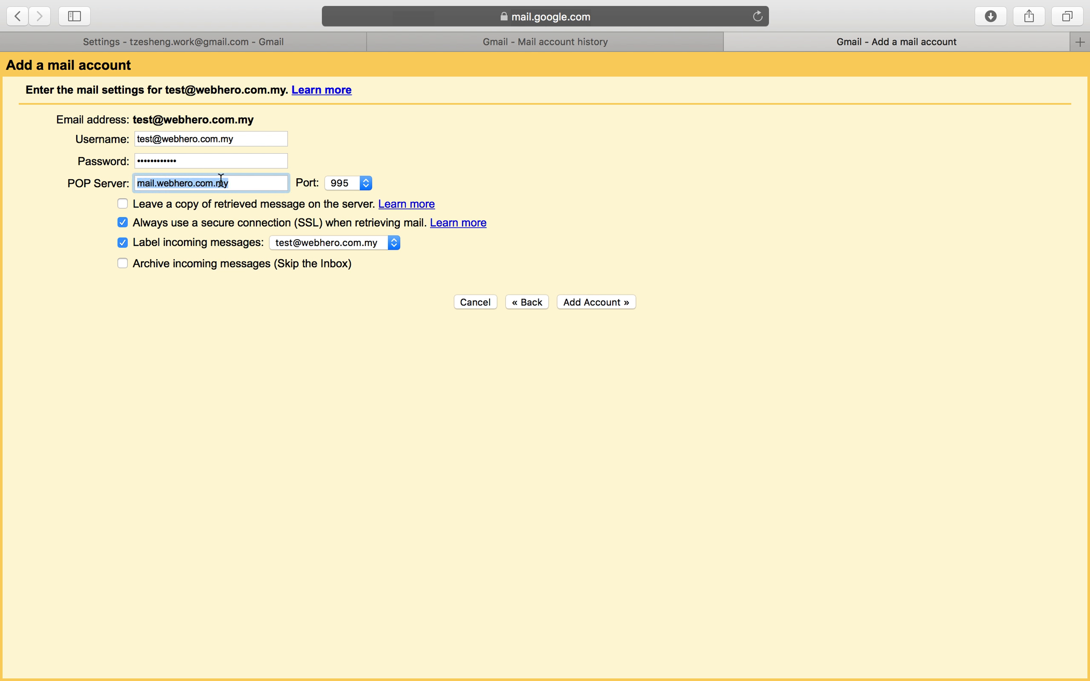
Select the incoming server name mail.webhero.com.my in cPanel's settings.
key(ctrl+Left)
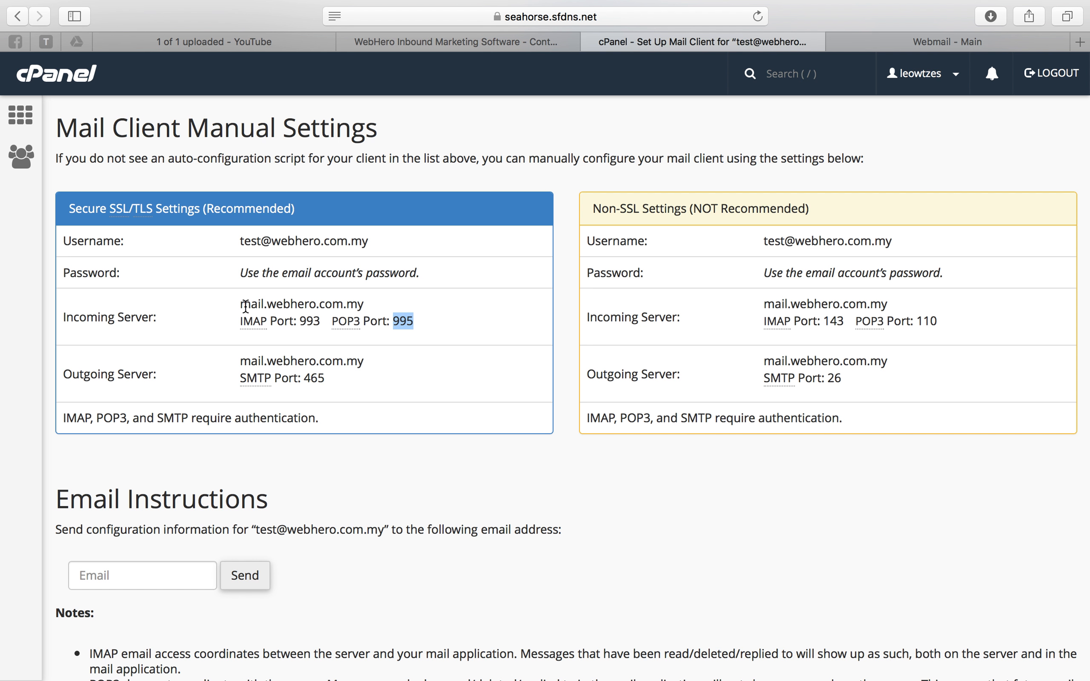
drag(239, 303, 380, 303)
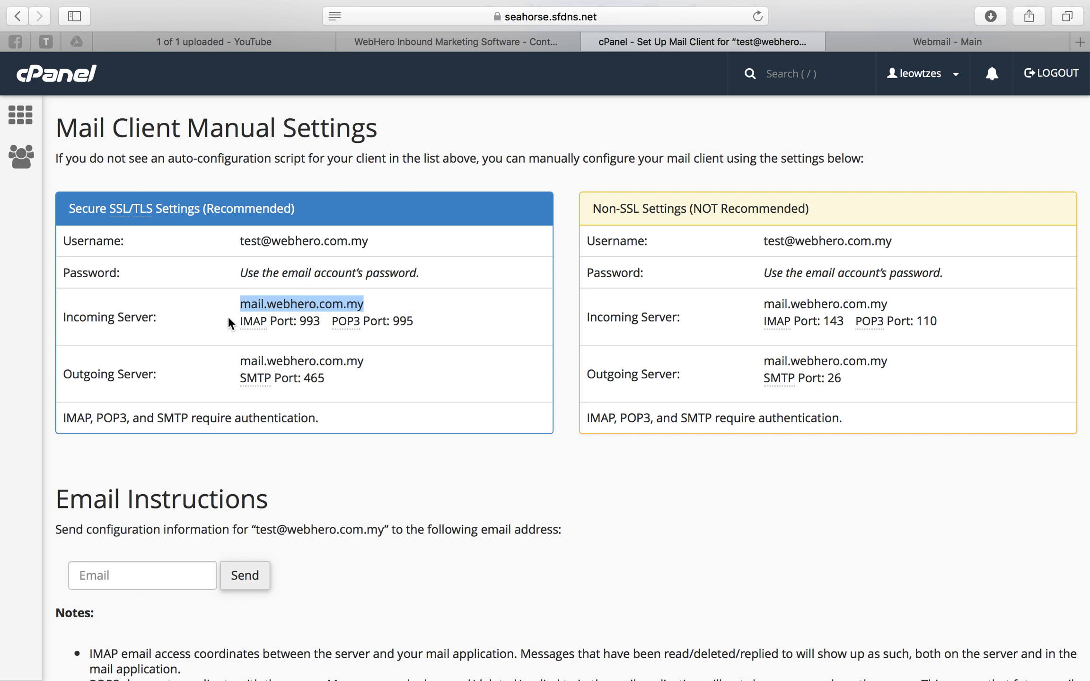
drag(240, 302, 370, 306)
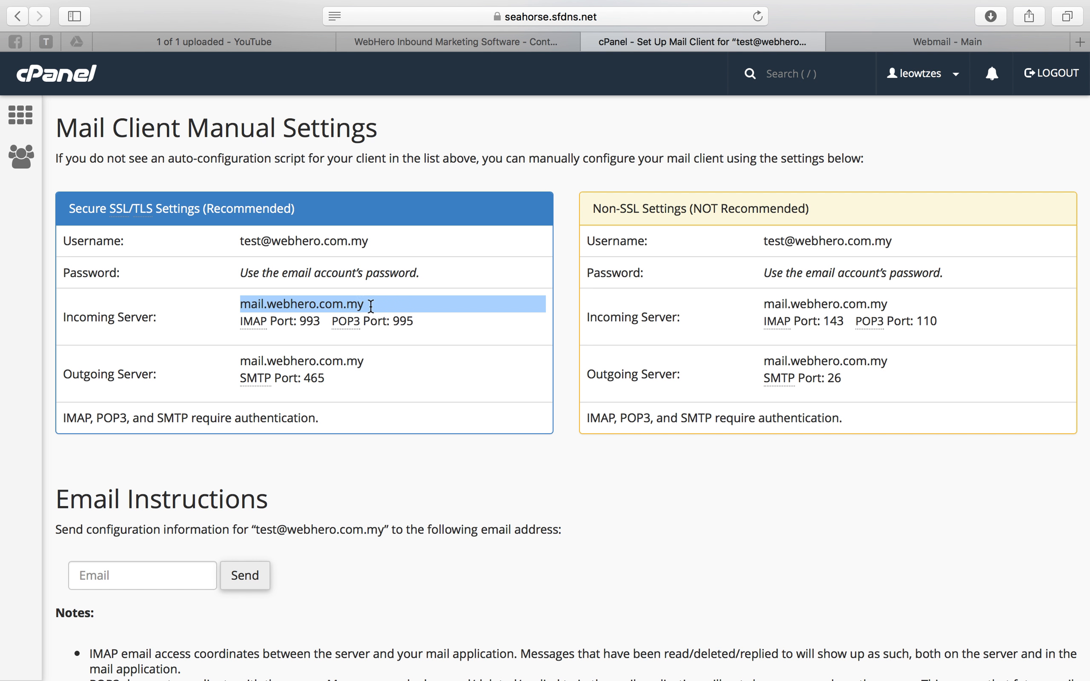
Reselect the mail.webhero.com.my hostname in cPanel and return to the Gmail form.
click(369, 306)
mouse_move(369, 306)
mouse_down()
mouse_move(228, 307)
mouse_move(362, 303)
mouse_up()
key(ctrl+Right)
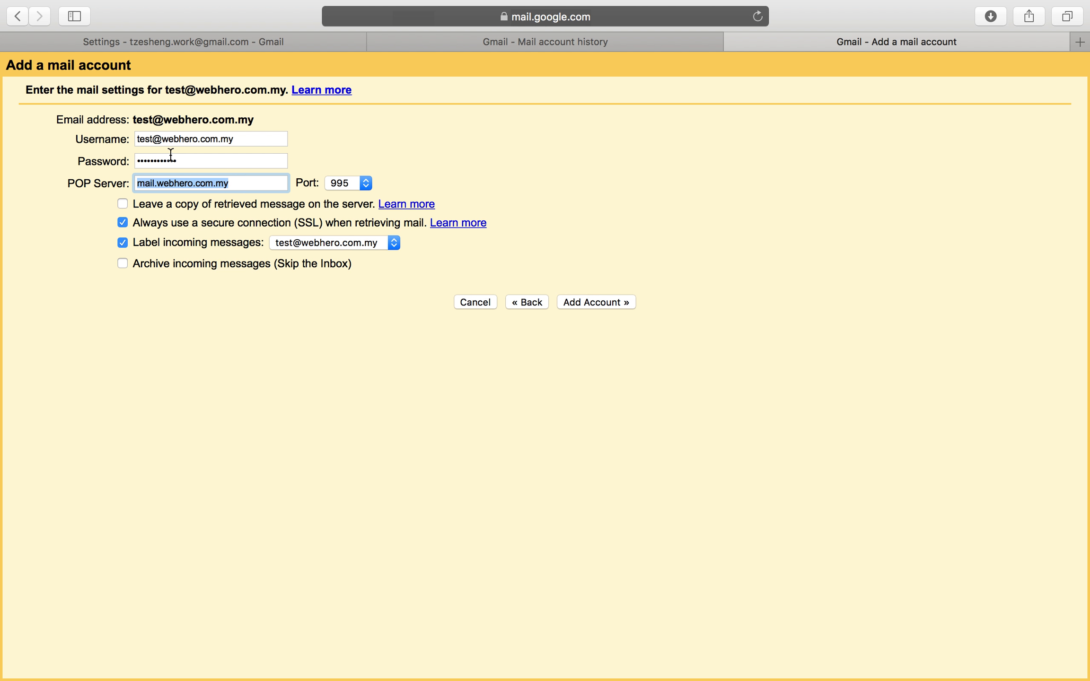
Tick 'Leave a copy of retrieved message on the server' and check the still-empty Horde inbox.
click(293, 206)
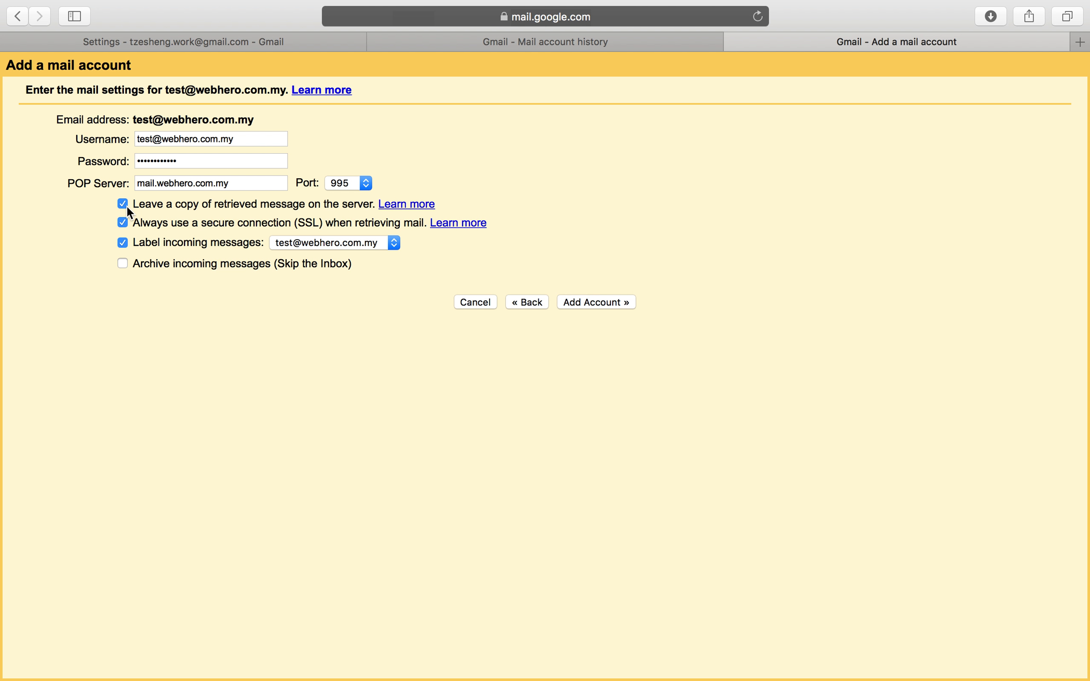
key(ctrl+Left)
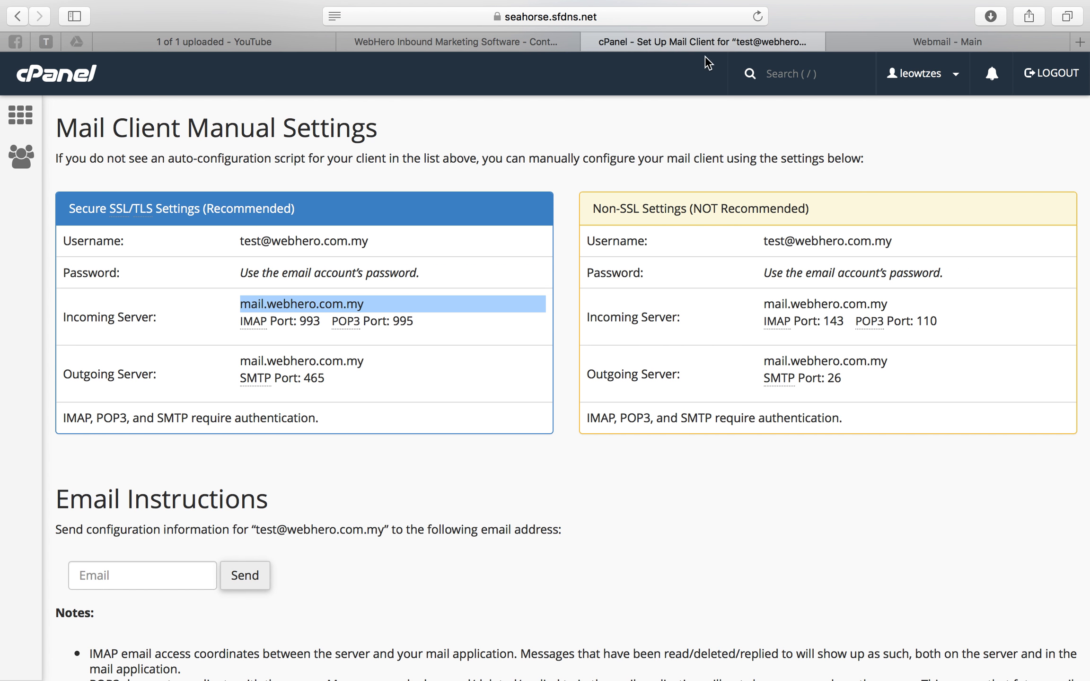
click(938, 38)
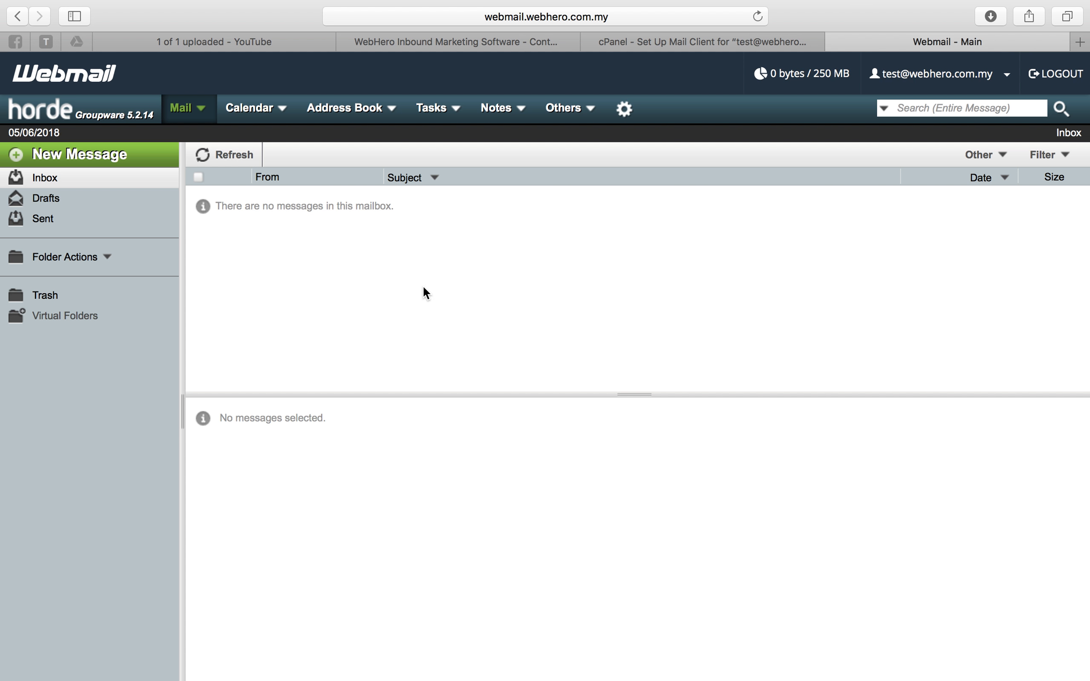
key(ctrl+Right)
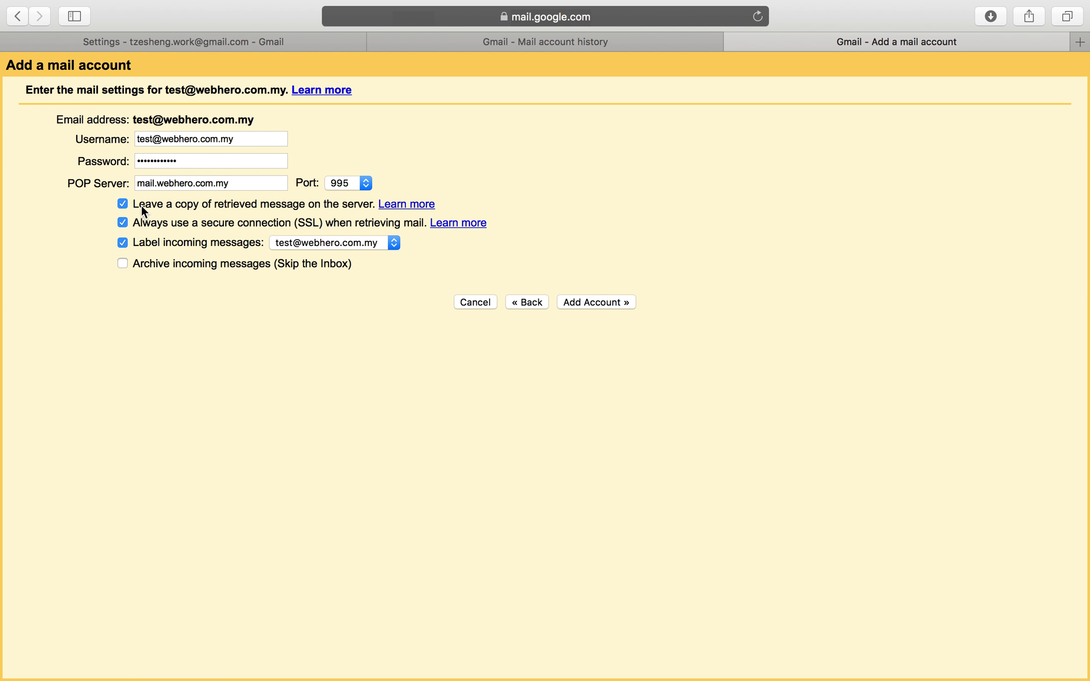
key(ctrl+Left)
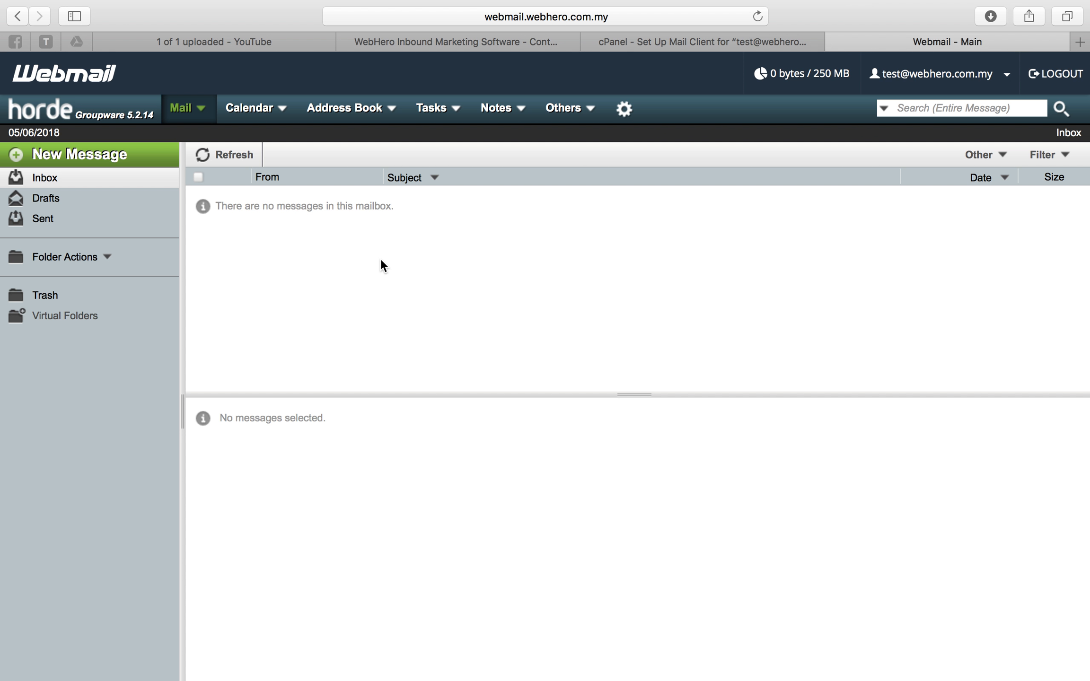
key(ctrl+Right)
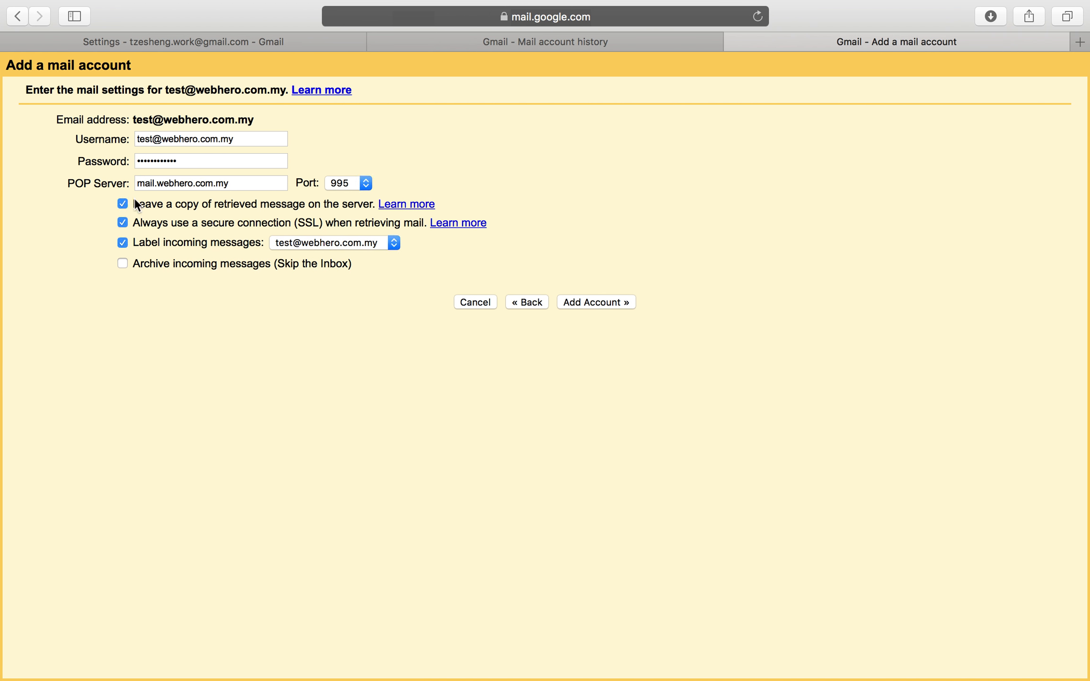
Add the POP3 account, choose to send mail as it, and type a new sender display name.
click(590, 303)
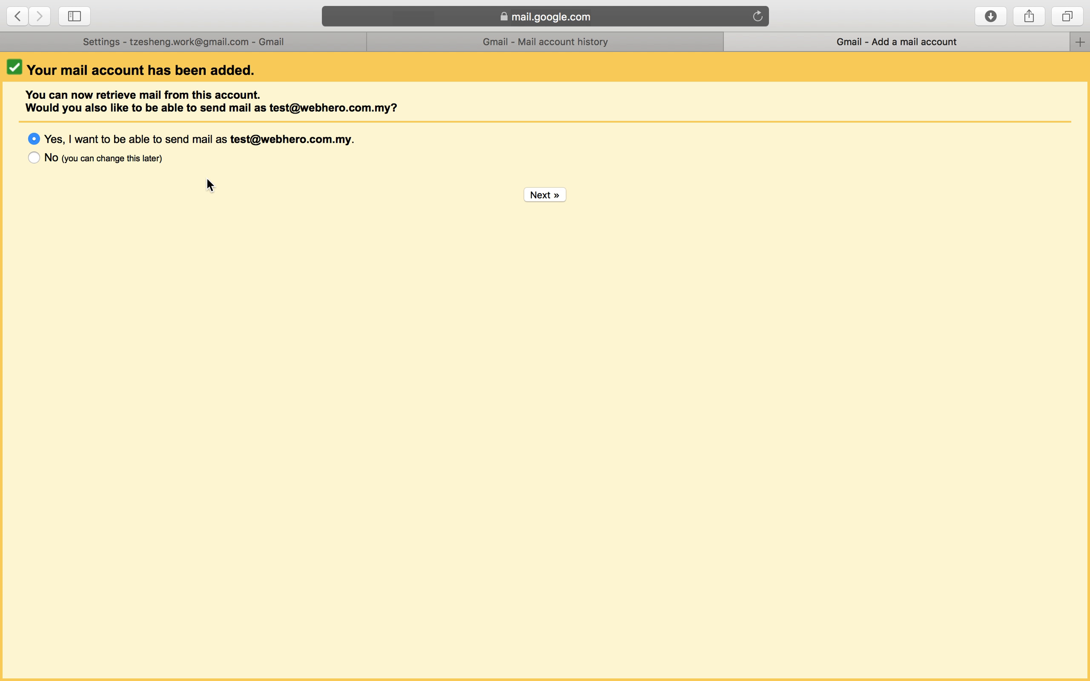
click(539, 196)
triple_click(190, 134)
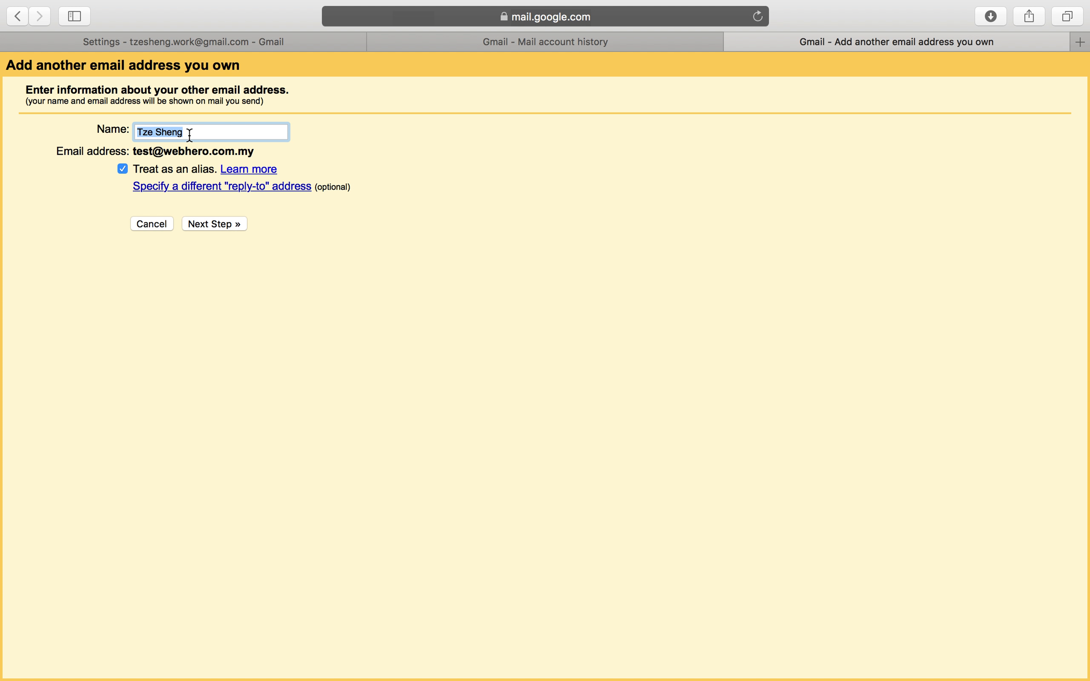
text(Sheng [Webhero])
Advance Gmail's wizard to the SMTP step, then select the outgoing server mail.webhero.com.my in cPanel.
click(212, 223)
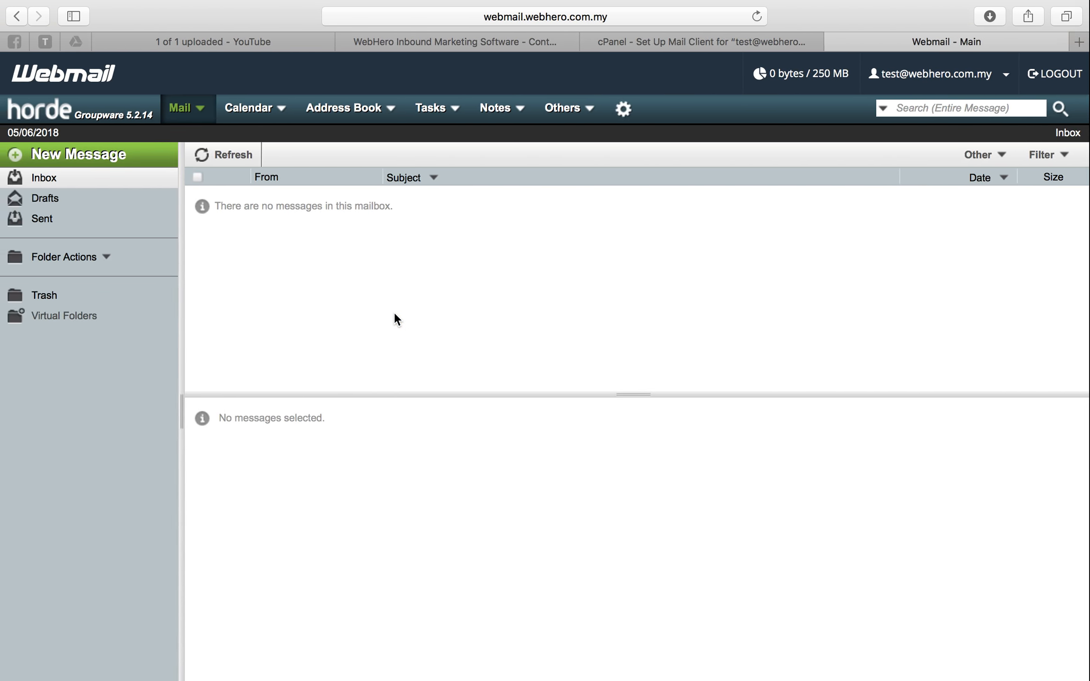
click(692, 42)
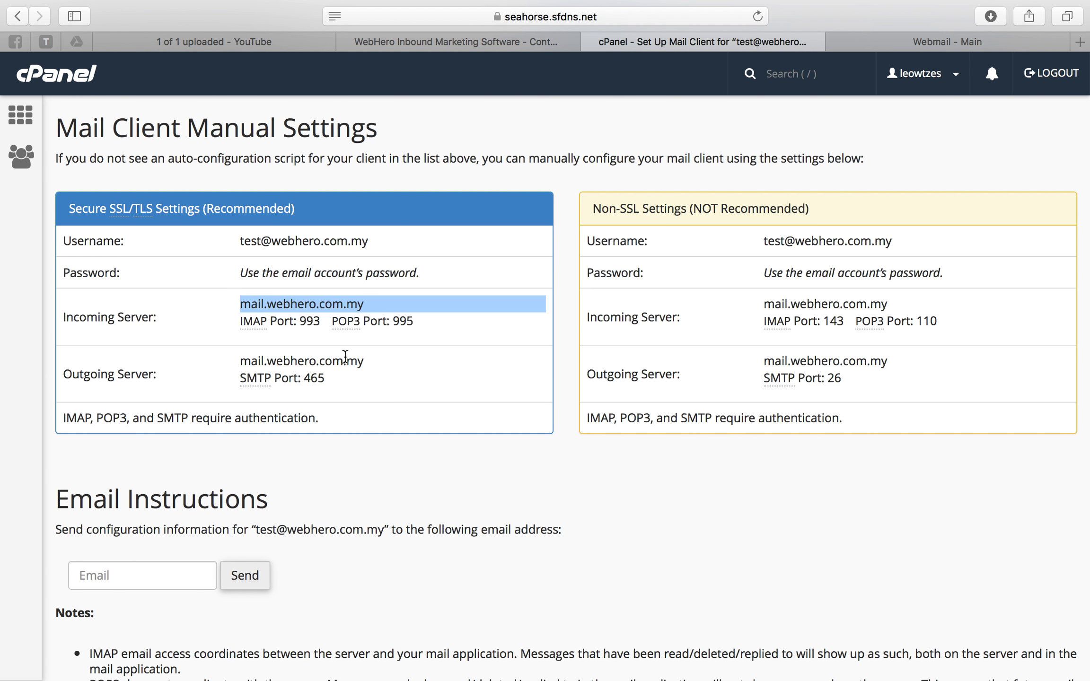
drag(372, 365, 240, 364)
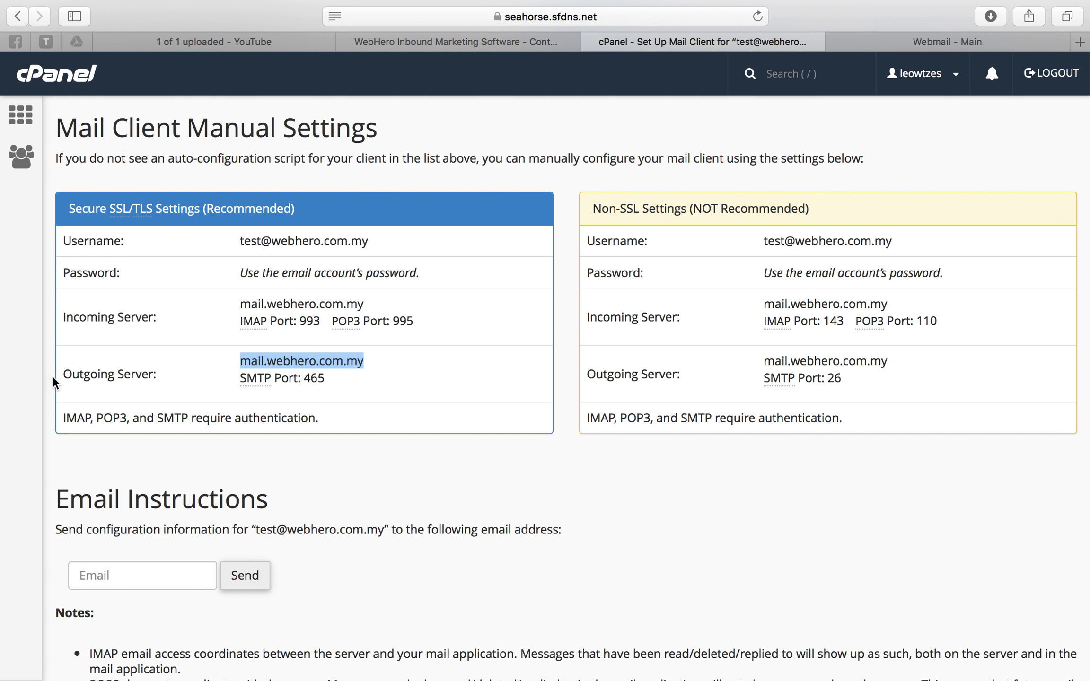
drag(64, 375, 165, 377)
drag(241, 363, 391, 359)
key(super+c)
Replace the SMTP server with mail.webhero.com.my and choose port 465.
key(ctrl+Right)
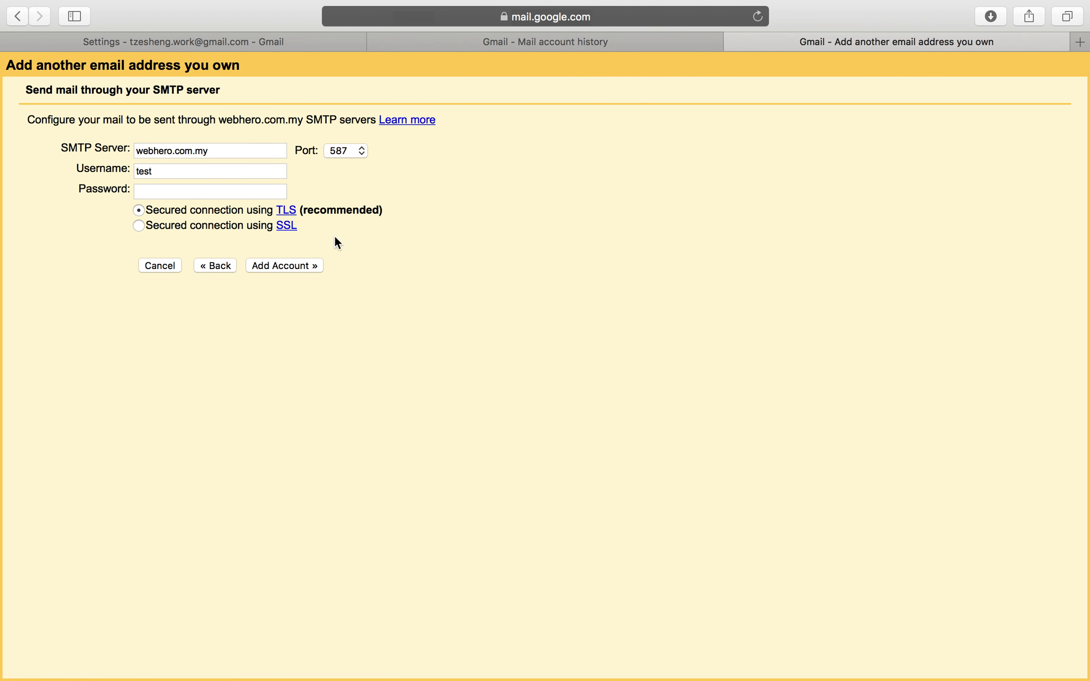
double_click(221, 154)
key(super+v)
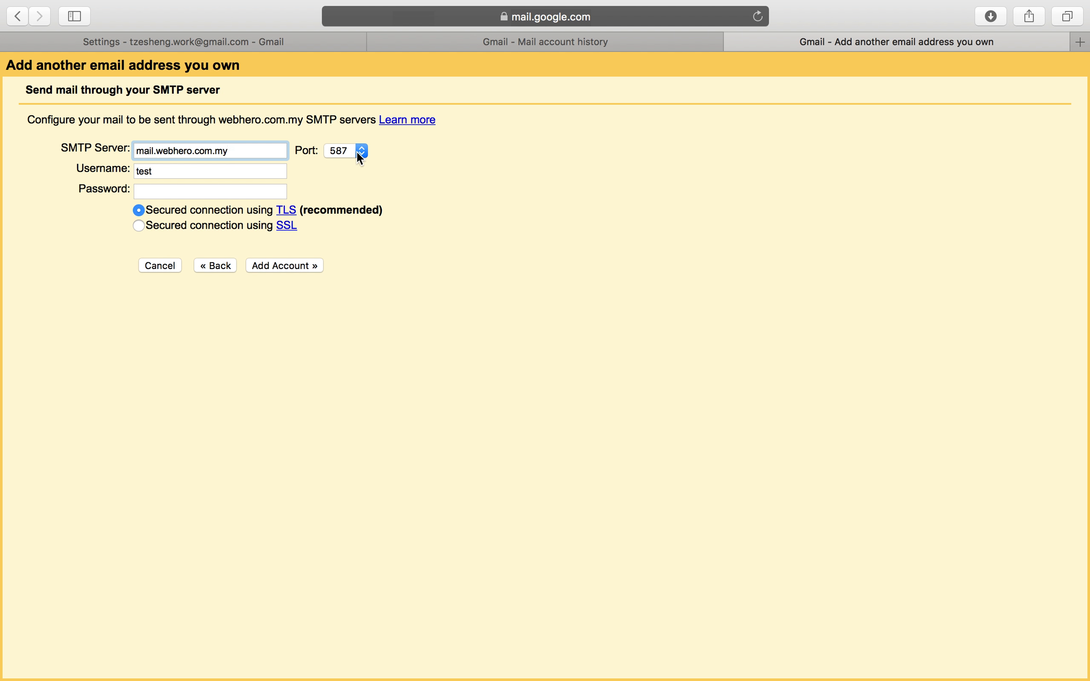
click(356, 151)
click(355, 142)
key(ctrl+Left)
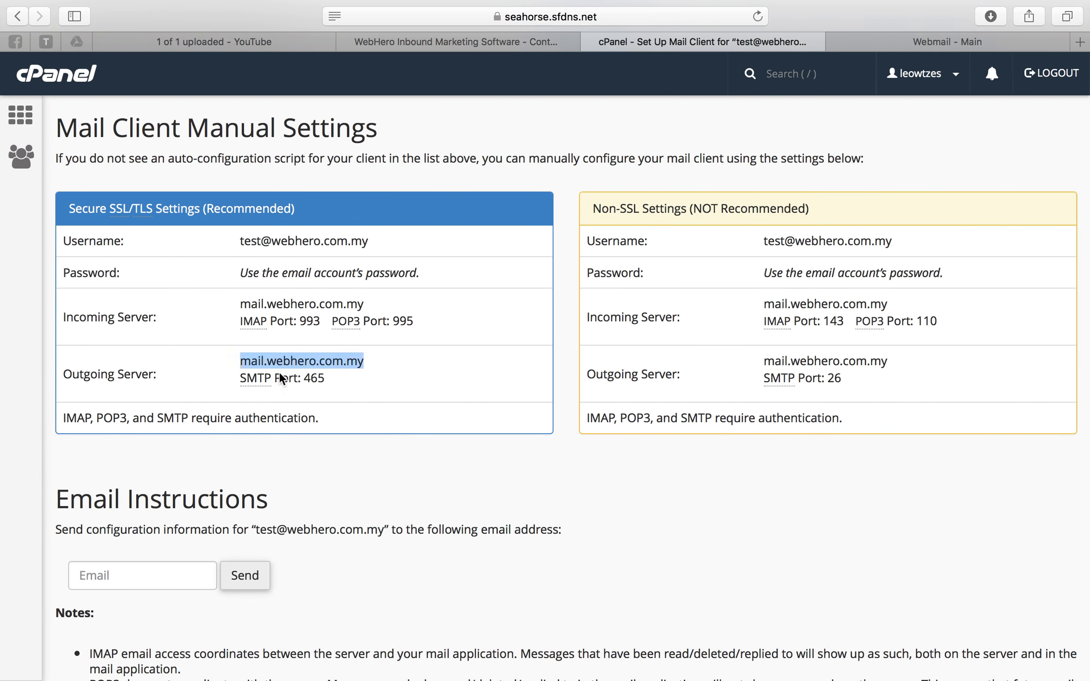
key(ctrl+Right)
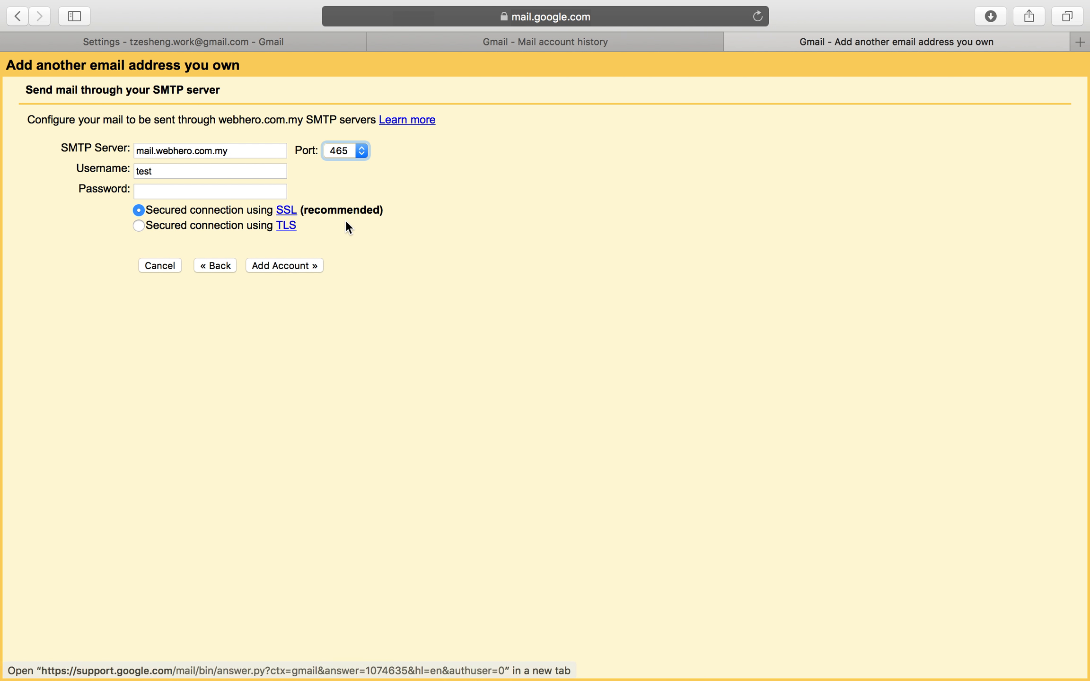
double_click(182, 173)
key(Right)
text(@webhero.com.my)
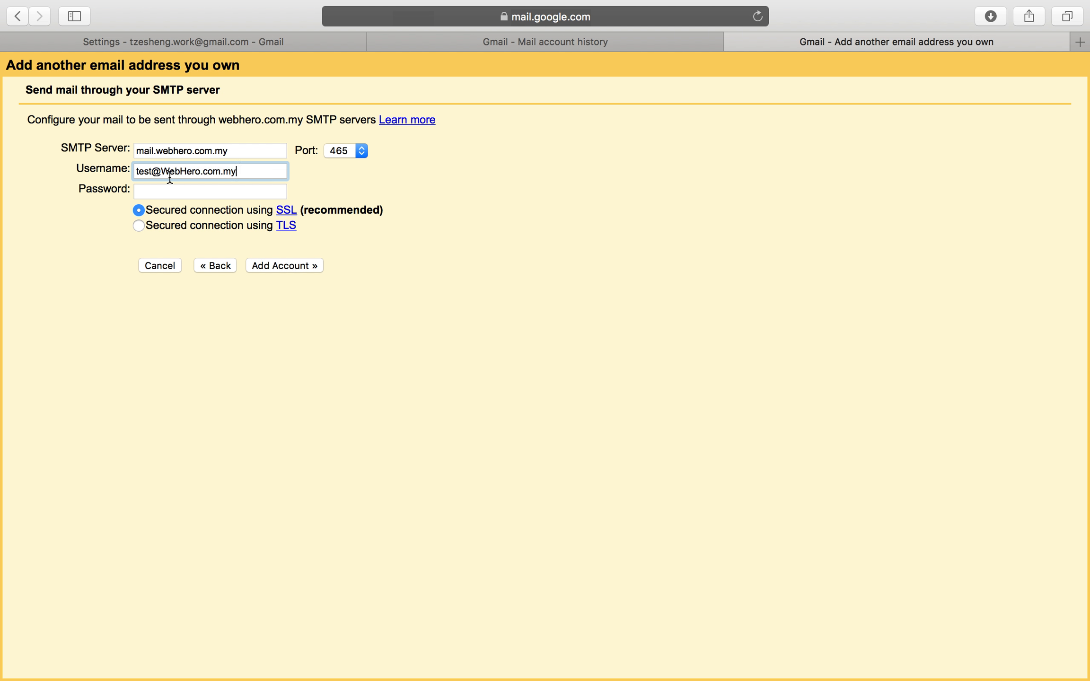
click(170, 172)
key(BackSpace)
text(w)
key(BackSpace)
text(h)
Copy the account password from the saved note and return to the Gmail SMTP form.
click(189, 192)
key(super+space)
key(super+v)
key(Escape)
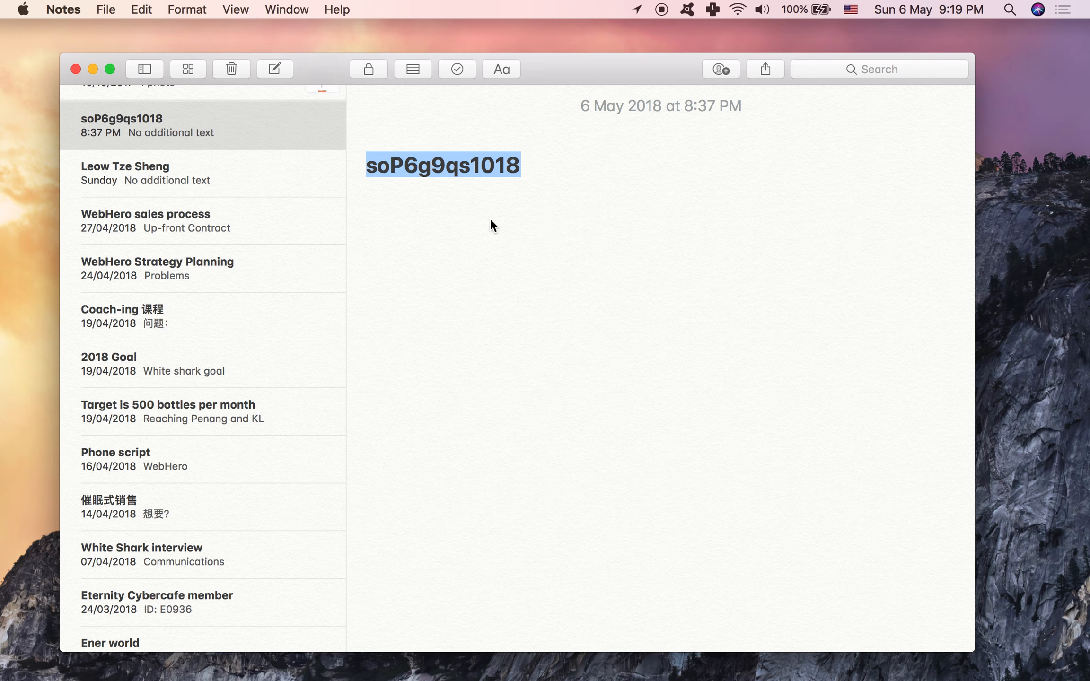
right_click(402, 167)
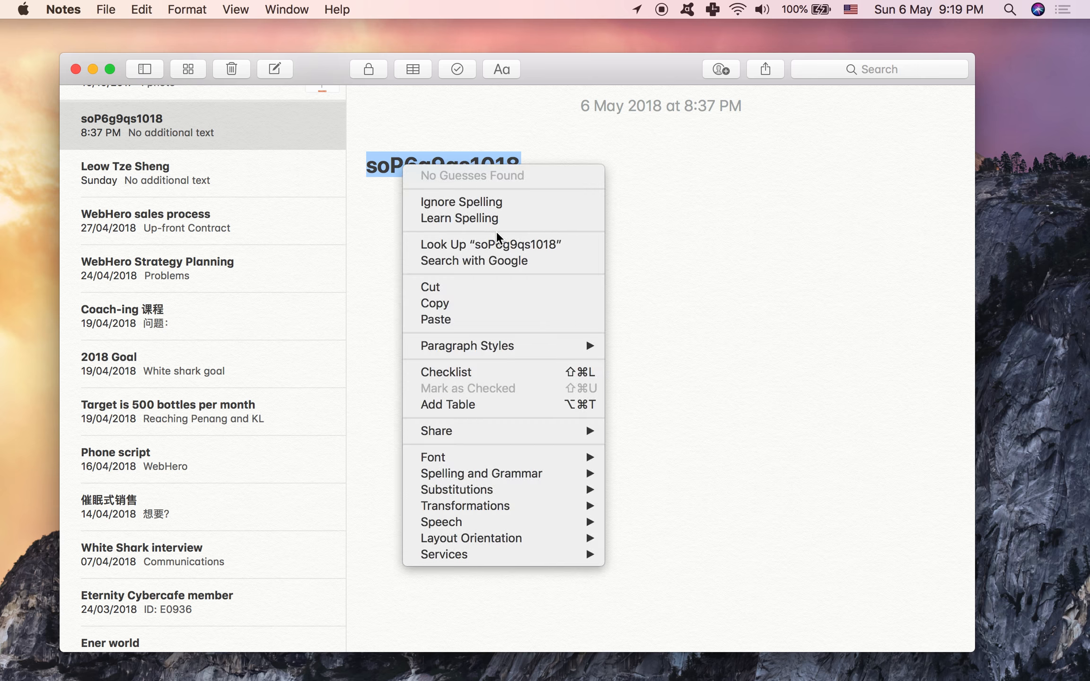
click(458, 305)
key(ctrl+Up)
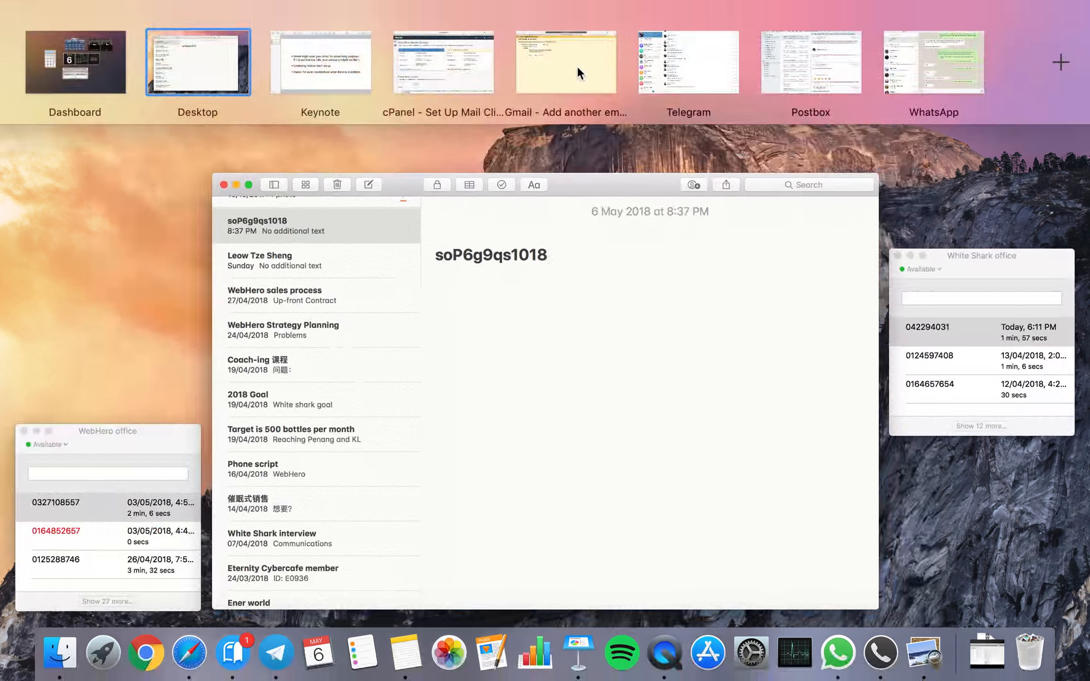
click(577, 65)
Paste the password into the SMTP form and submit it with Add Account.
key(super+v)
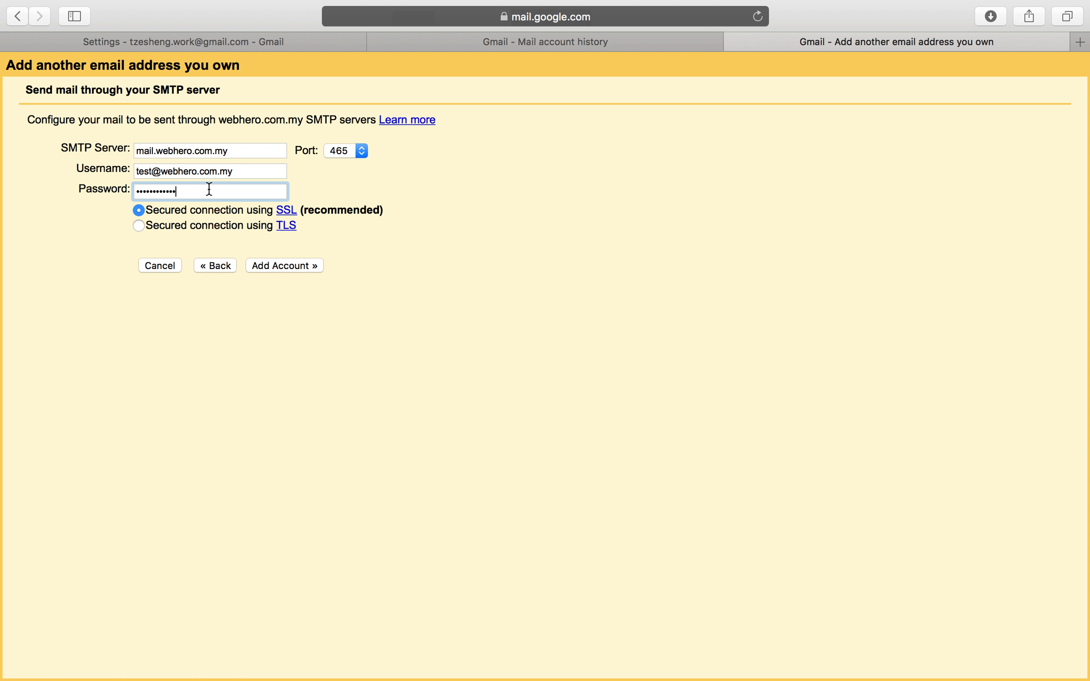
click(305, 266)
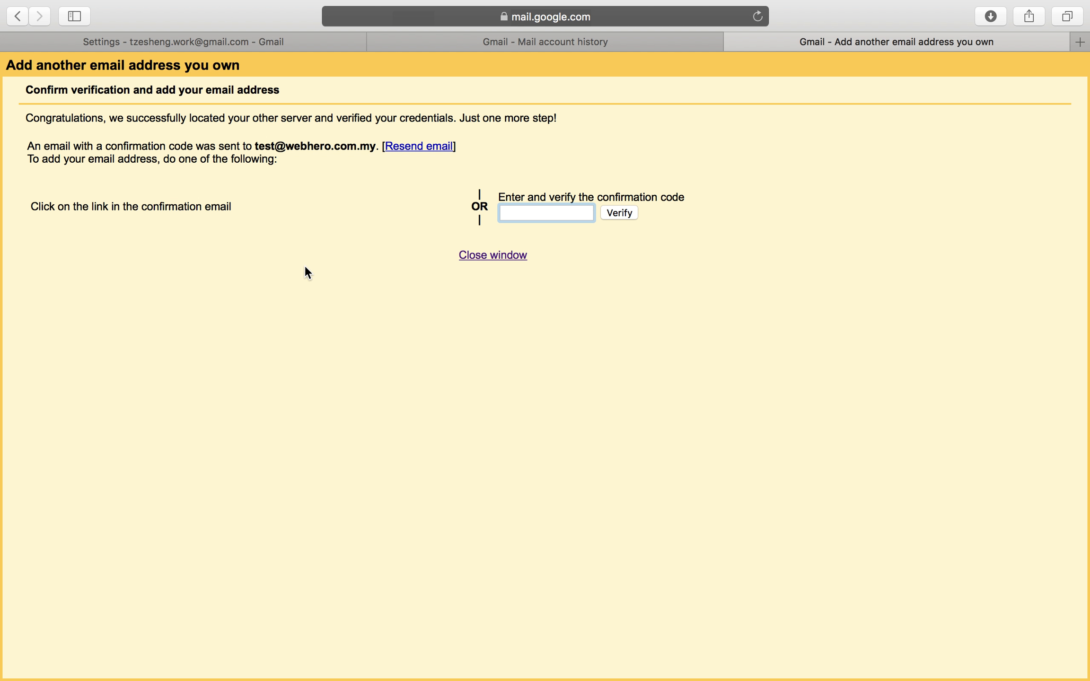
key(ctrl+Left)
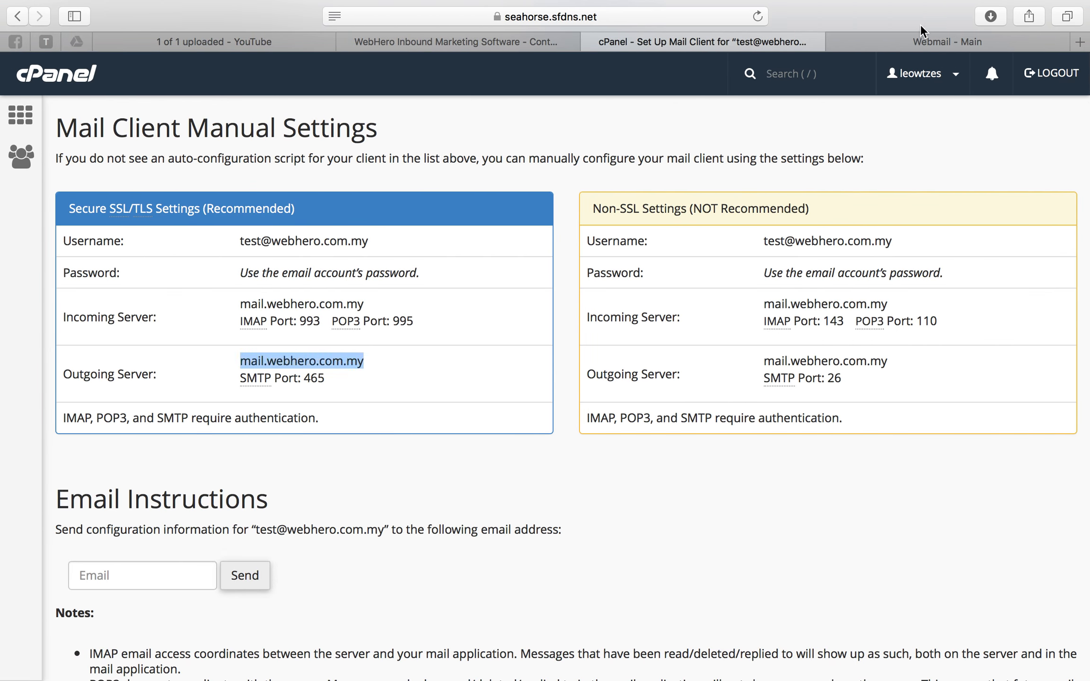
Refresh the Horde Webmail inbox until Gmail's confirmation email arrives.
click(920, 42)
click(245, 161)
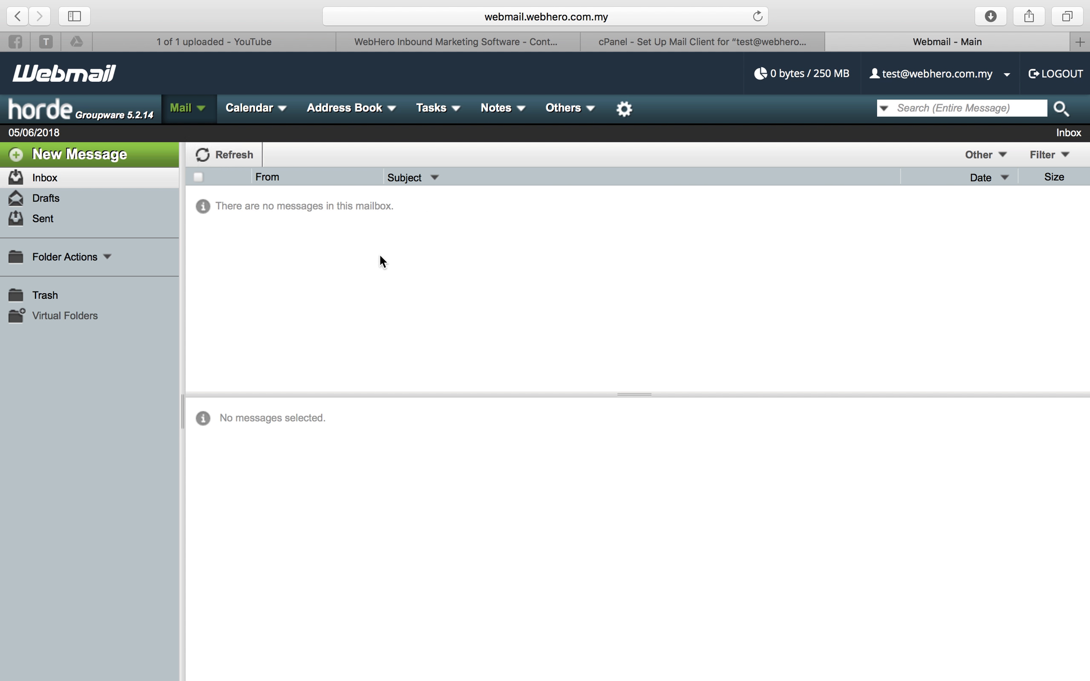
key(ctrl+Right)
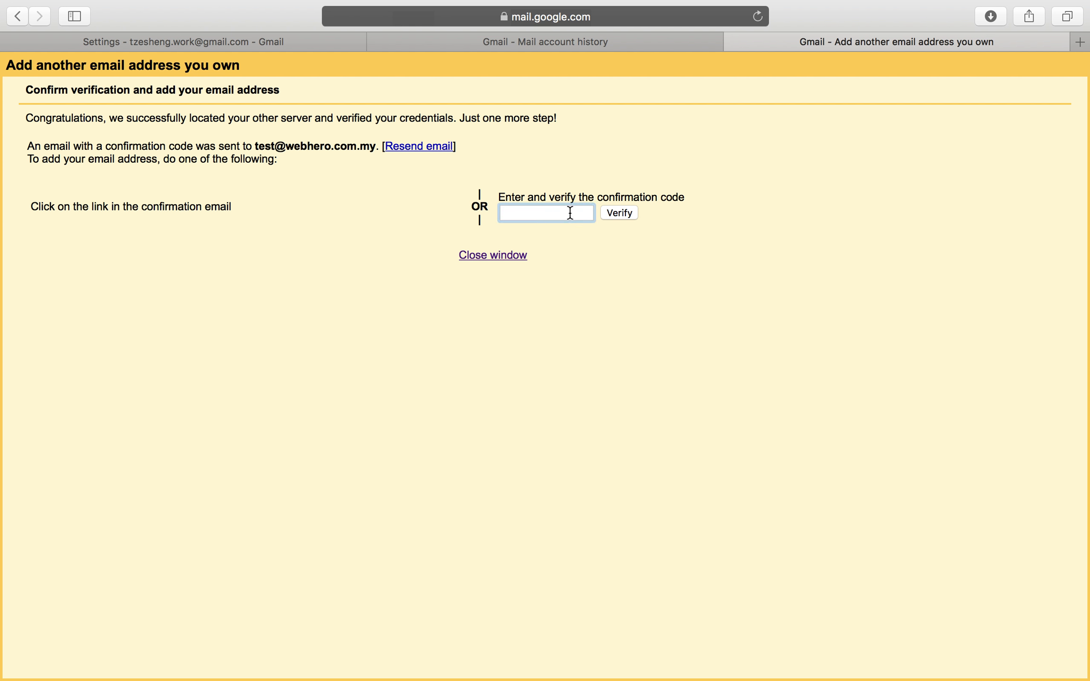
key(ctrl+Left)
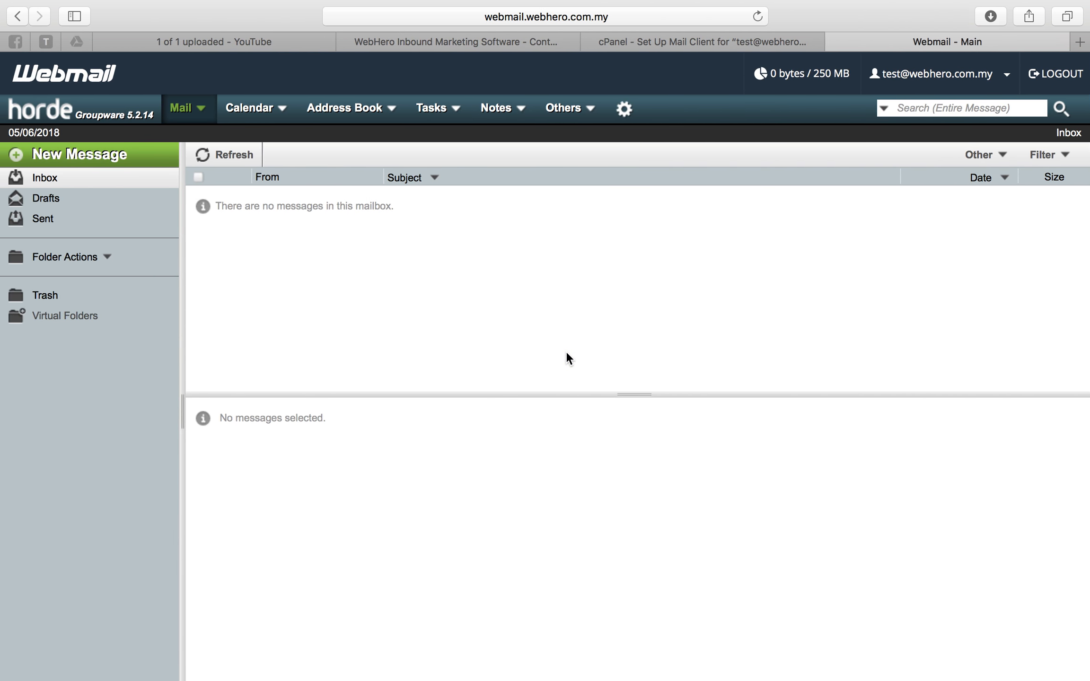
click(219, 161)
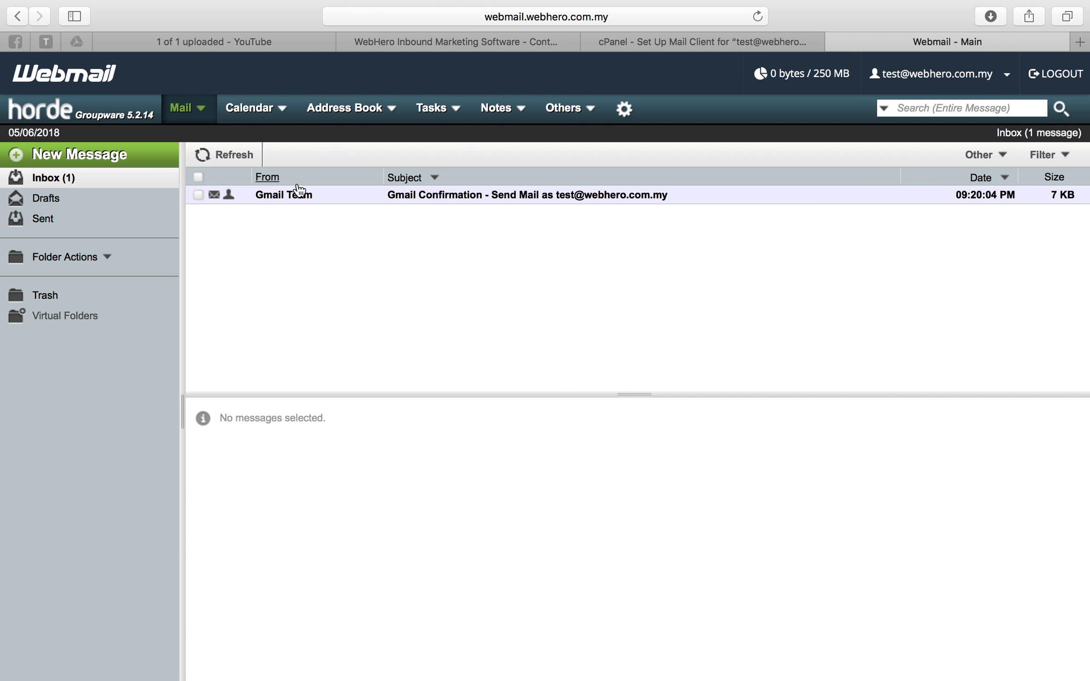
Open the Gmail Confirmation message and copy its confirmation code.
click(530, 204)
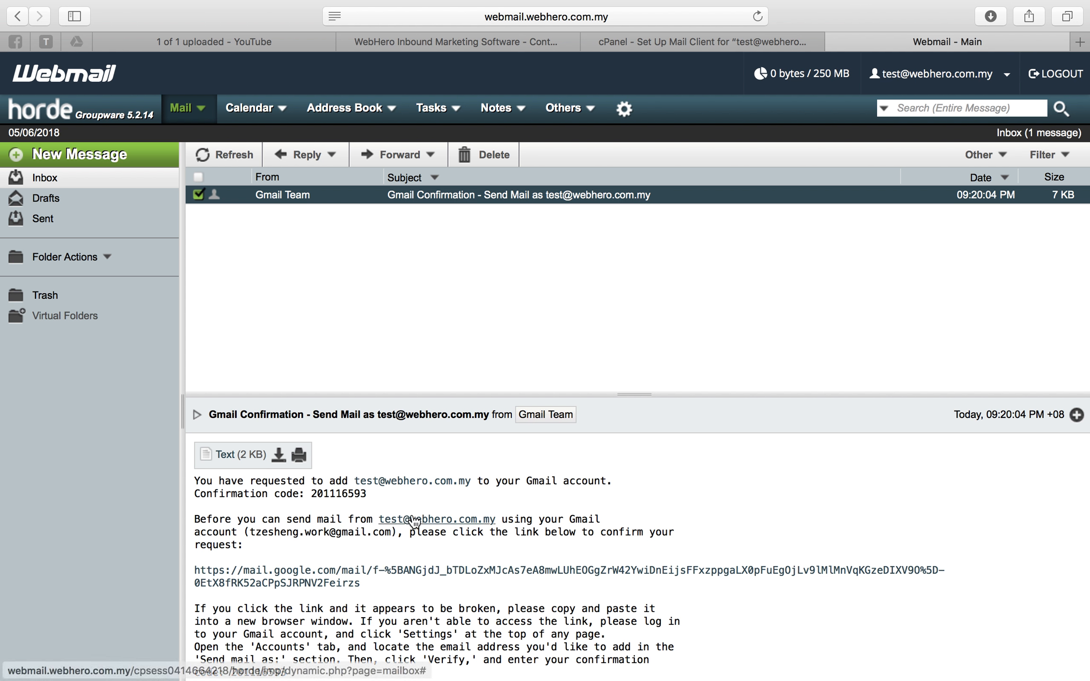
scroll(261, 457, down, 5)
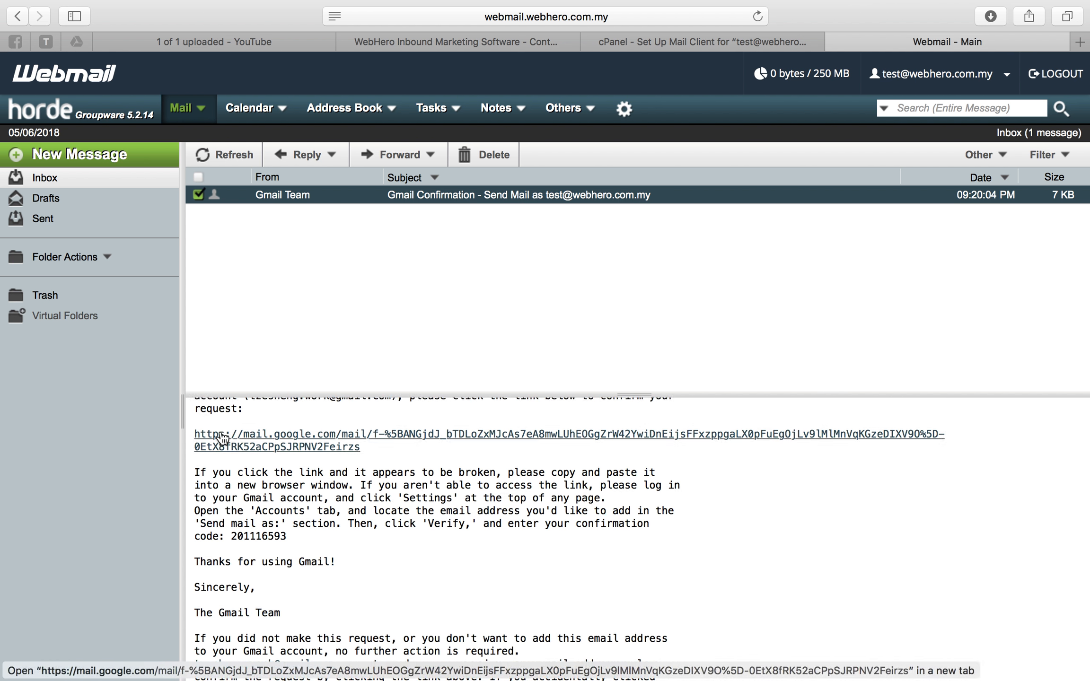
double_click(265, 539)
right_click(265, 540)
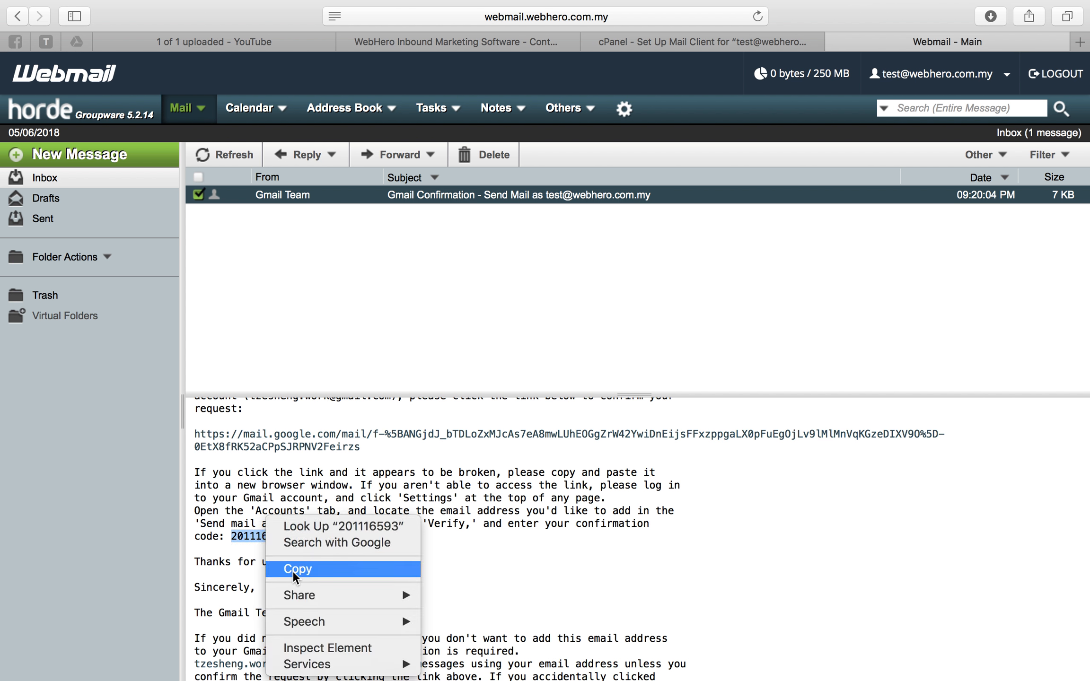
click(305, 570)
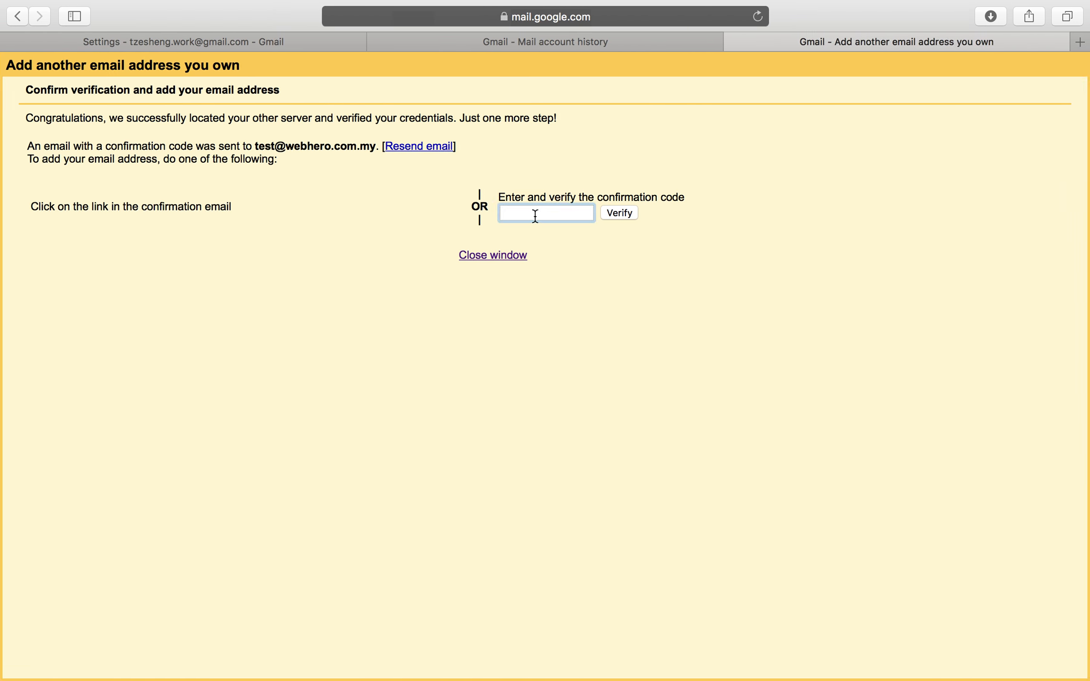
Paste the copied confirmation code into Gmail's code field and verify it.
right_click(535, 218)
click(576, 255)
click(617, 217)
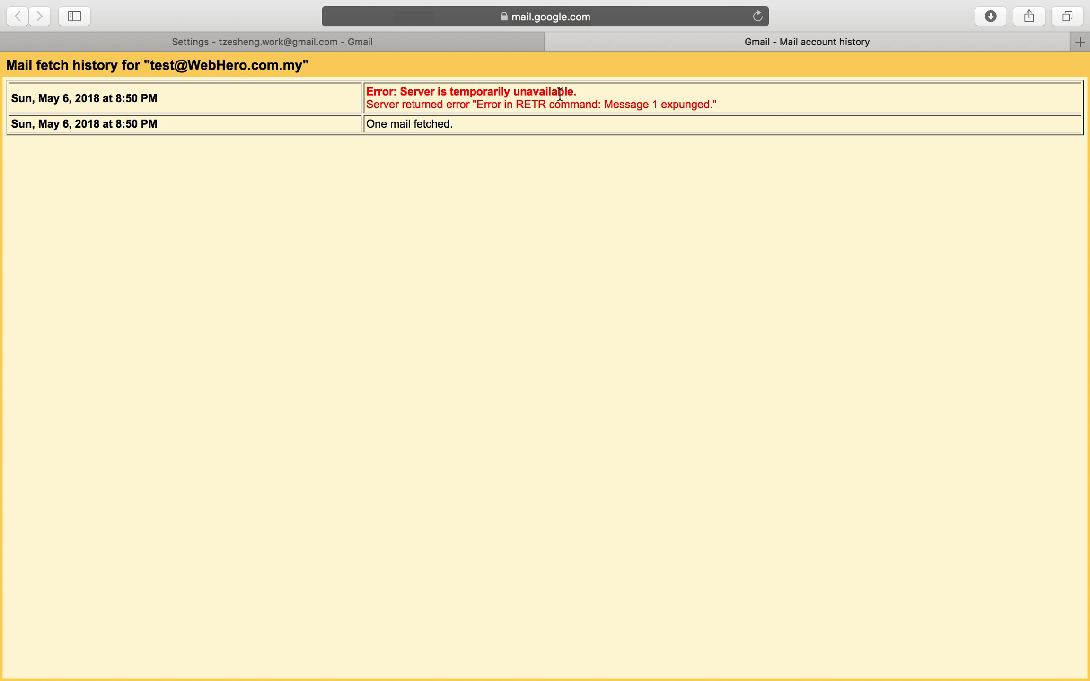
Reload Gmail's Accounts and Import settings and review the new send-mail-as address.
click(352, 44)
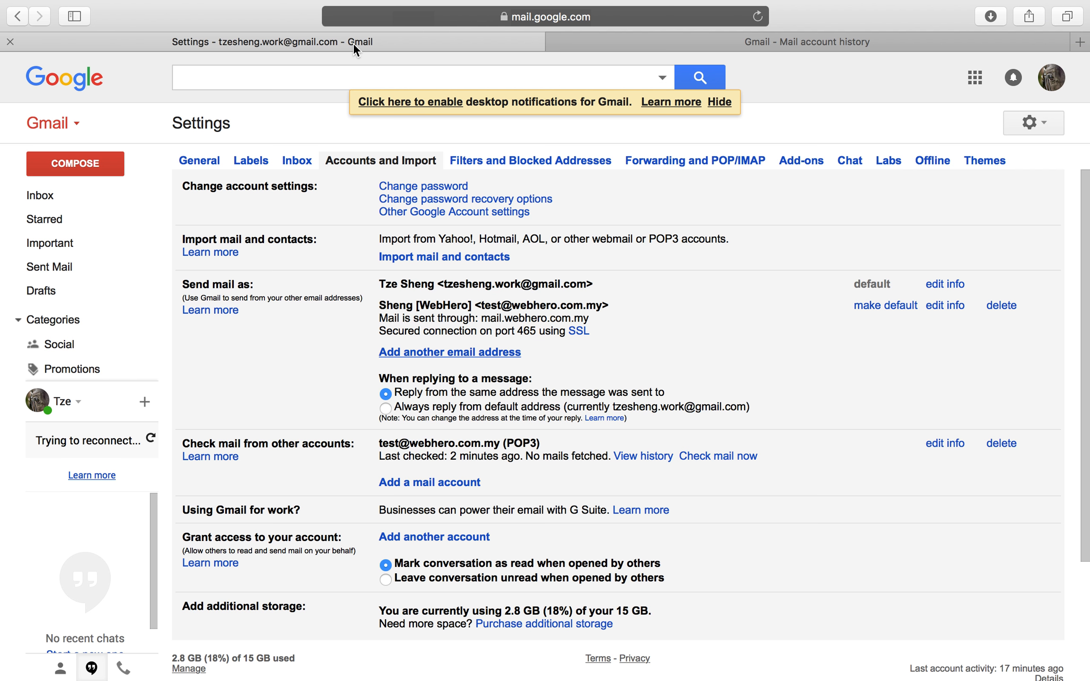
click(553, 42)
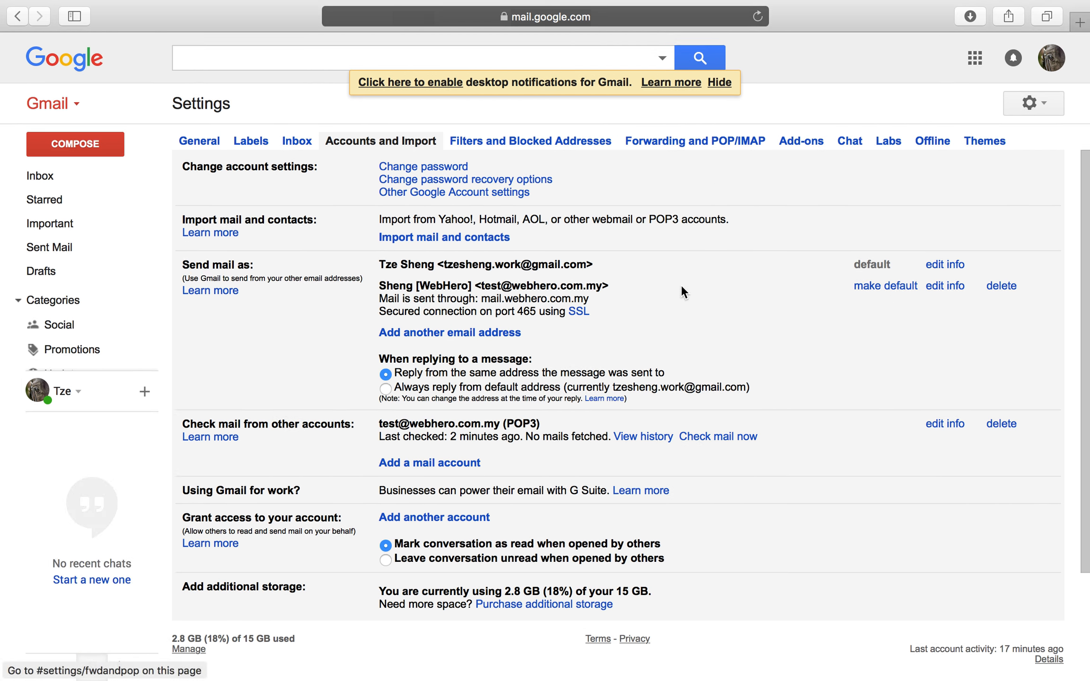
click(758, 16)
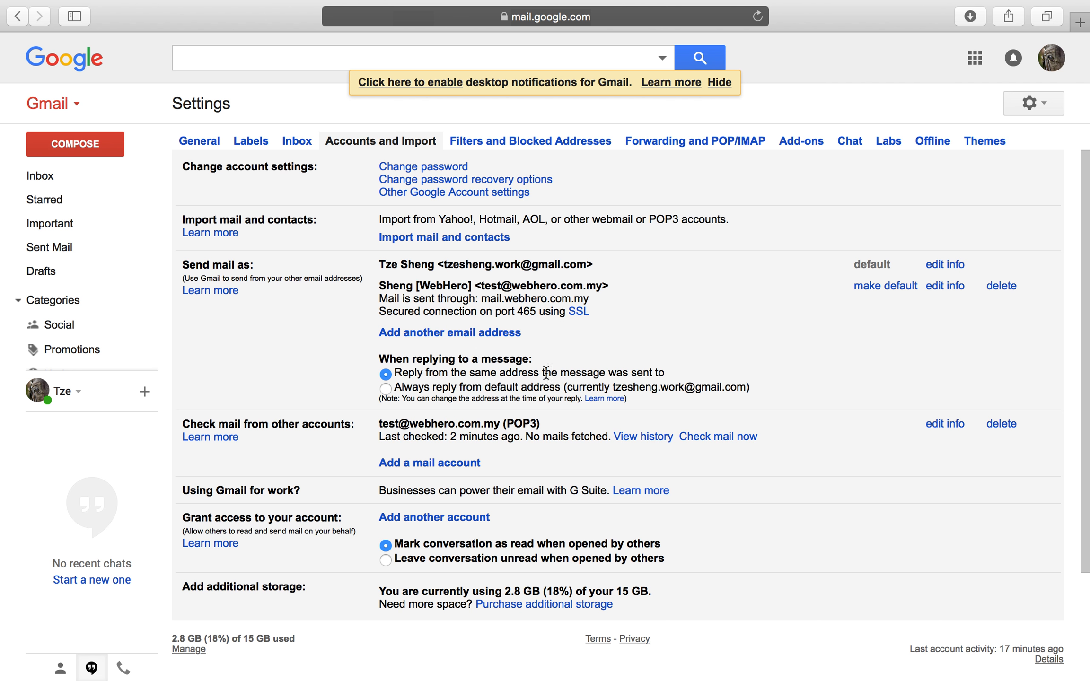
drag(379, 285, 482, 285)
click(608, 284)
click(428, 373)
click(386, 388)
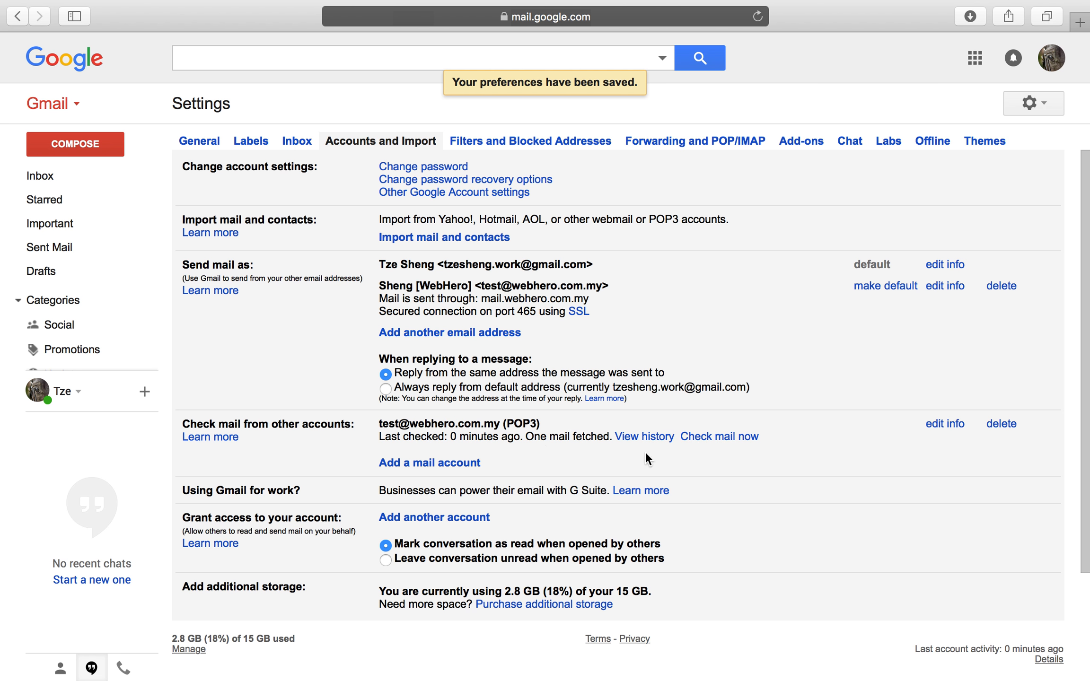
Check mail now for the POP3 account, review its fetch history, and open the Inbox.
click(712, 437)
click(651, 441)
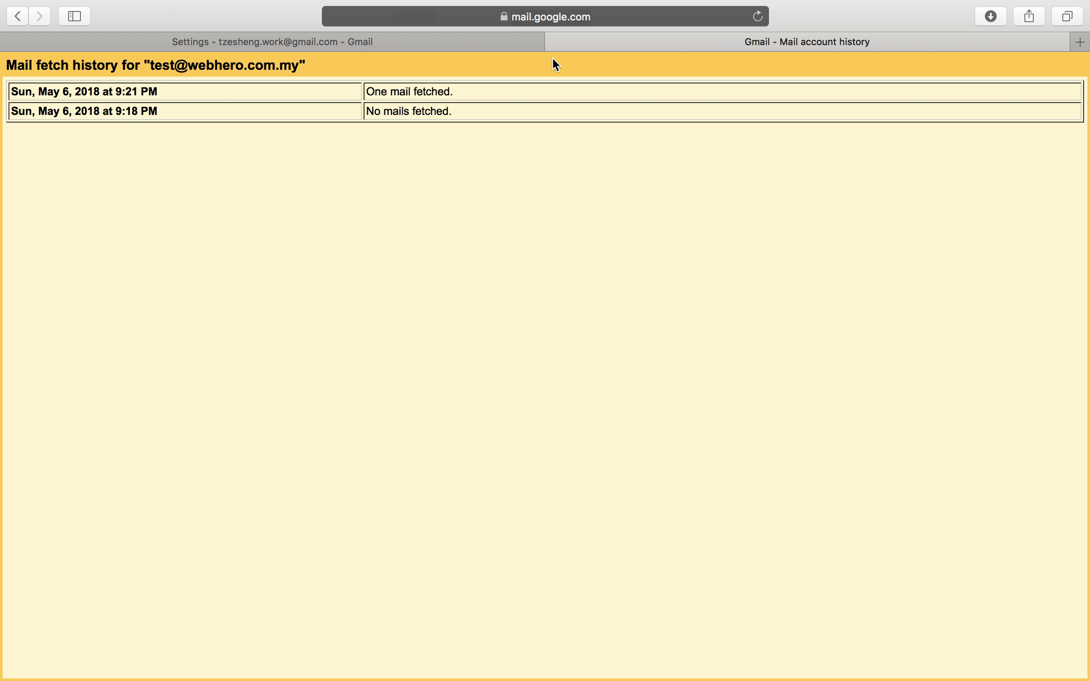
click(560, 41)
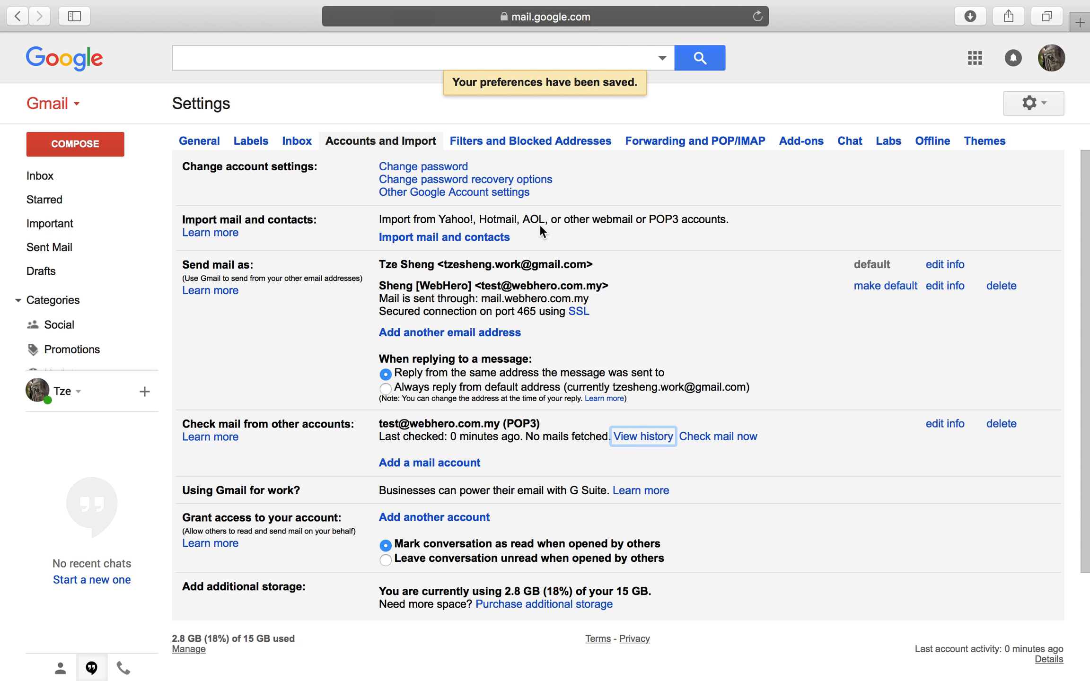
click(42, 175)
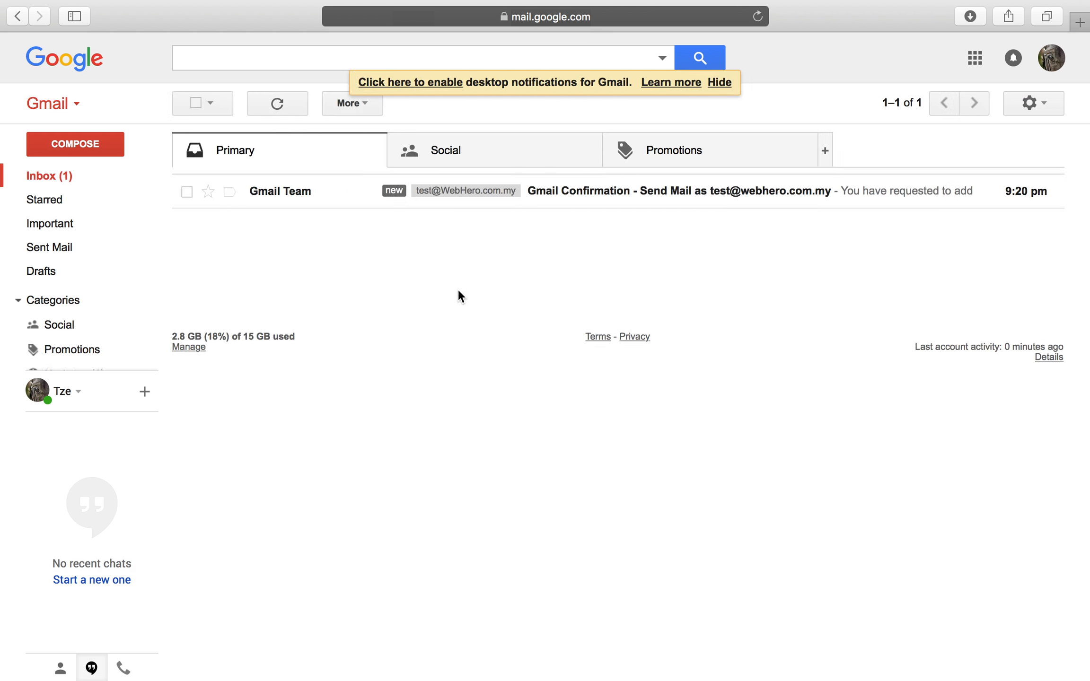